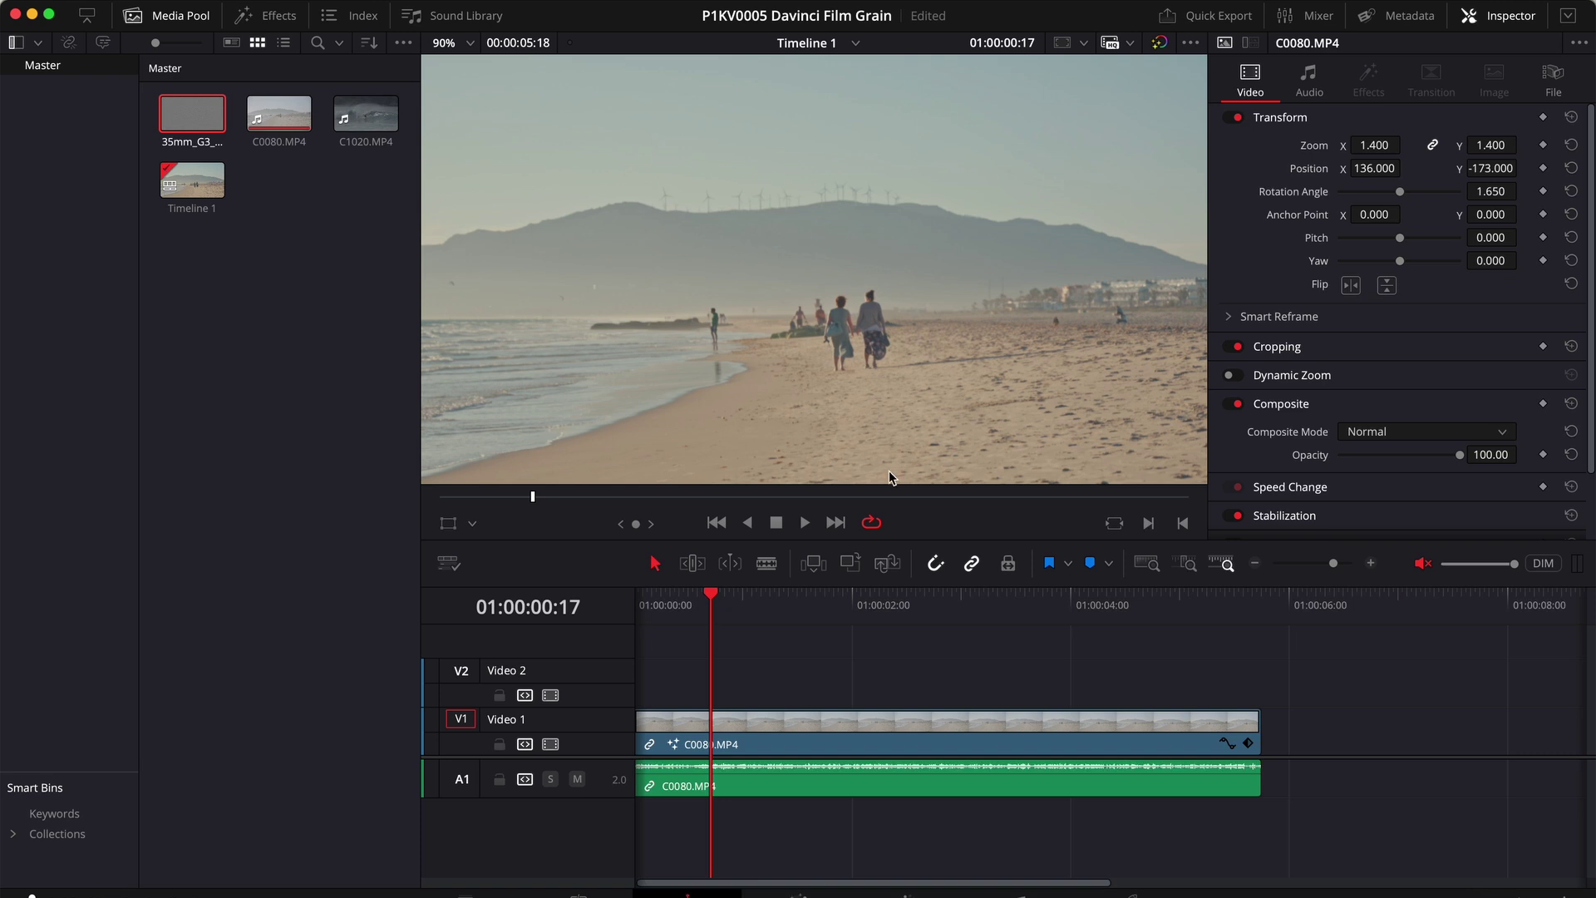
# - Switch to the Color page to see the beach clip's CST Out and Kodak node tree
pyautogui.click(909, 891)
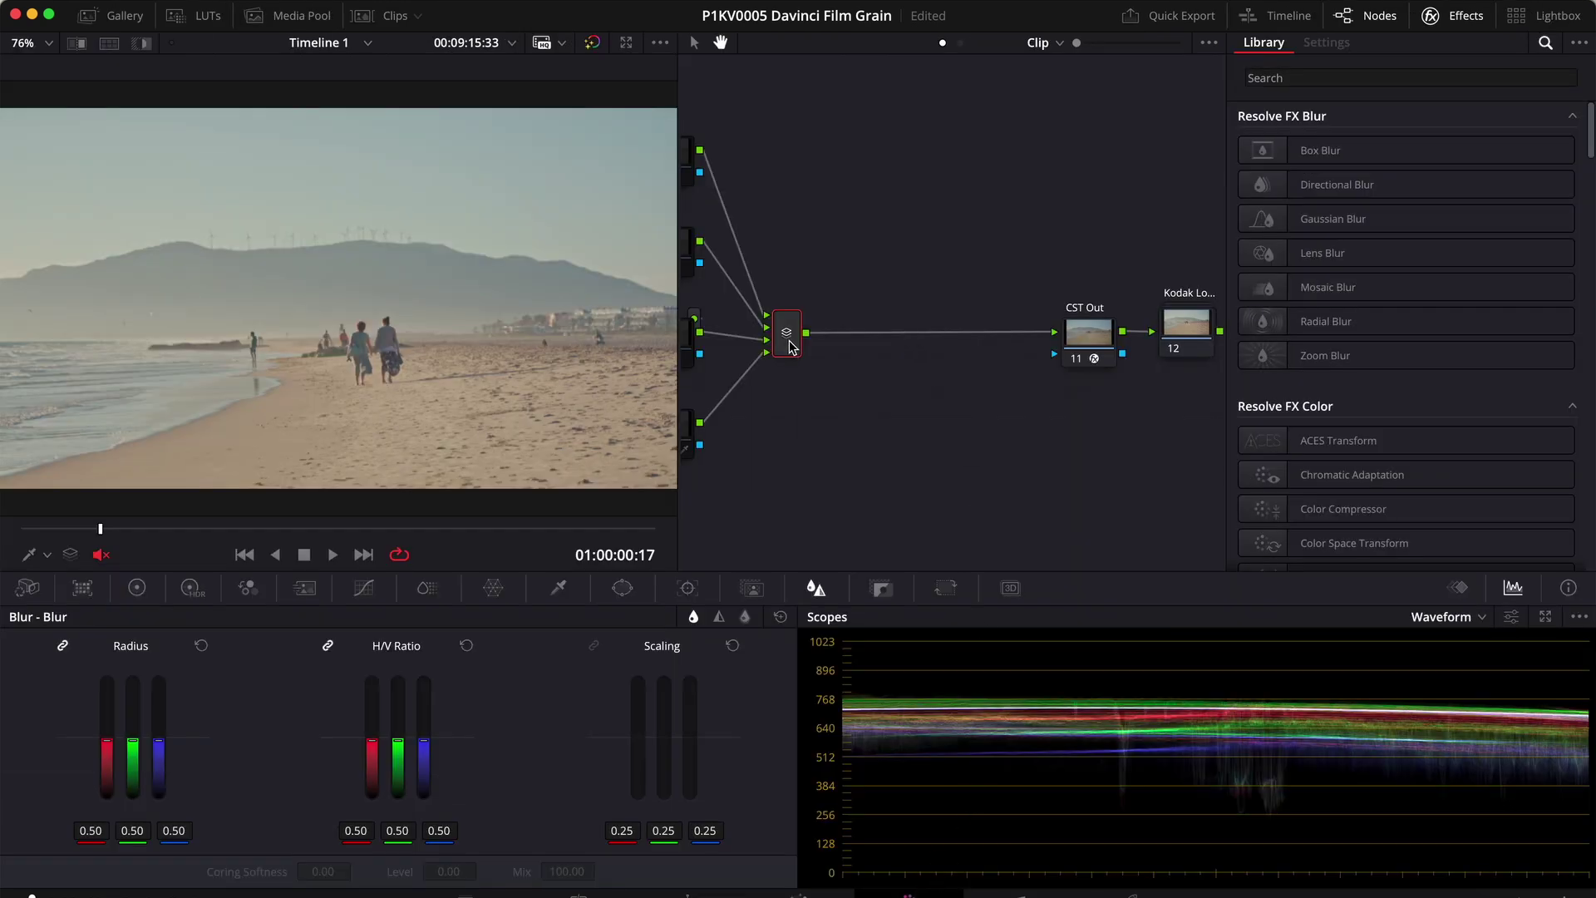
# - Add a serial node after the mixer and label it 'Film Grain'
pyautogui.hotkey('alt', 's')
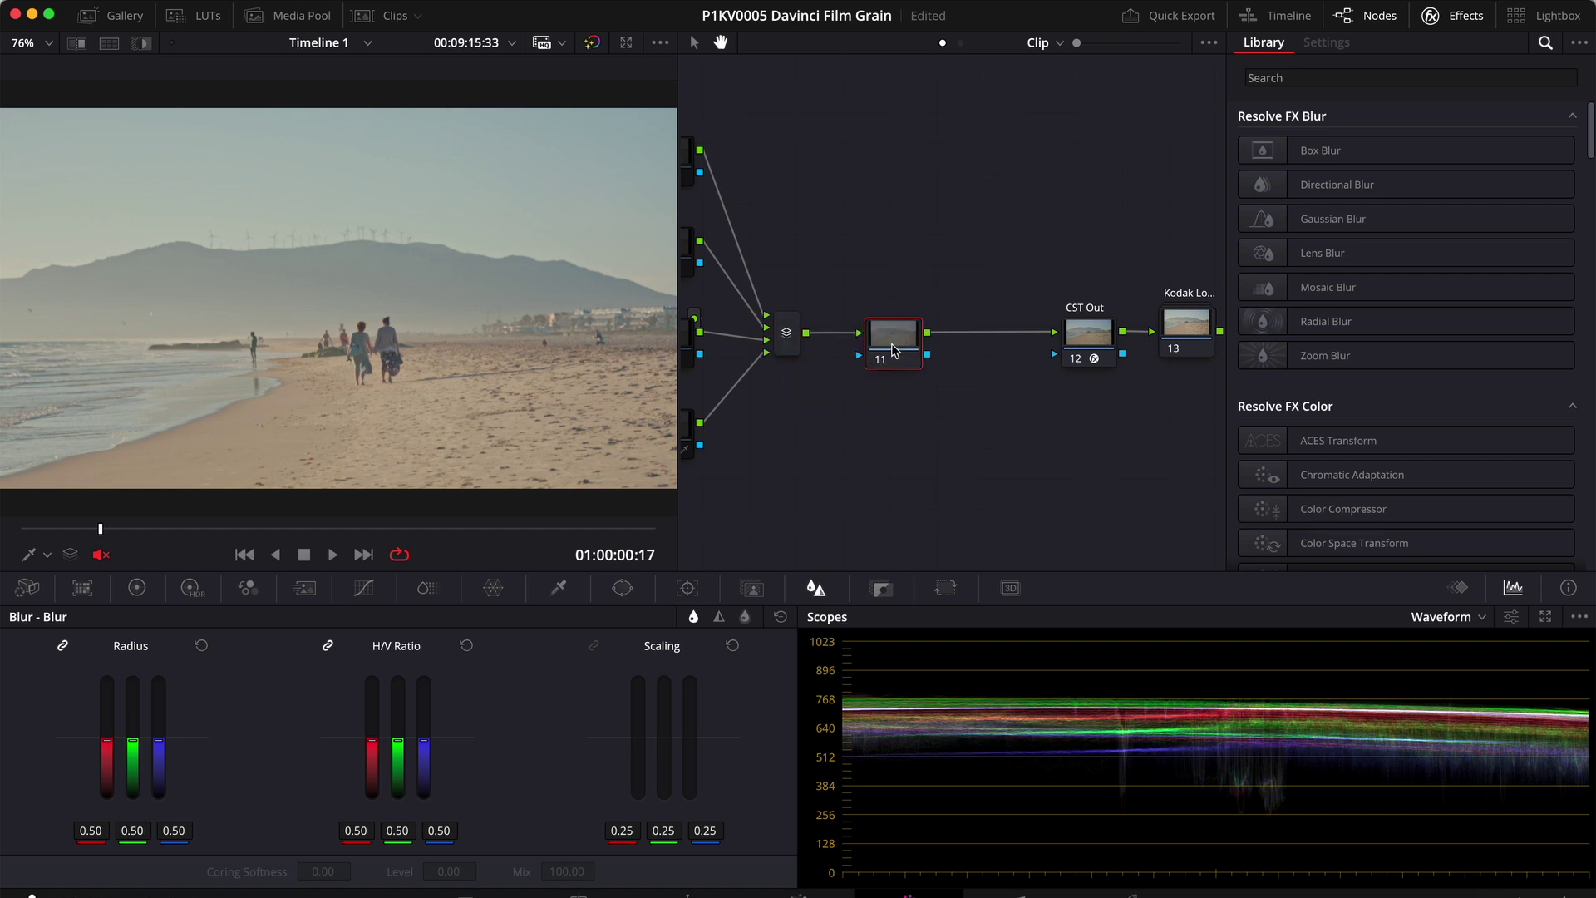
pyautogui.rightClick(894, 356)
pyautogui.click(939, 390)
pyautogui.write('Film Grain')
pyautogui.press('Return')
# - Apply the Film Grain effect from the Library to the new node
pyautogui.click(1274, 78)
pyautogui.write('Film')
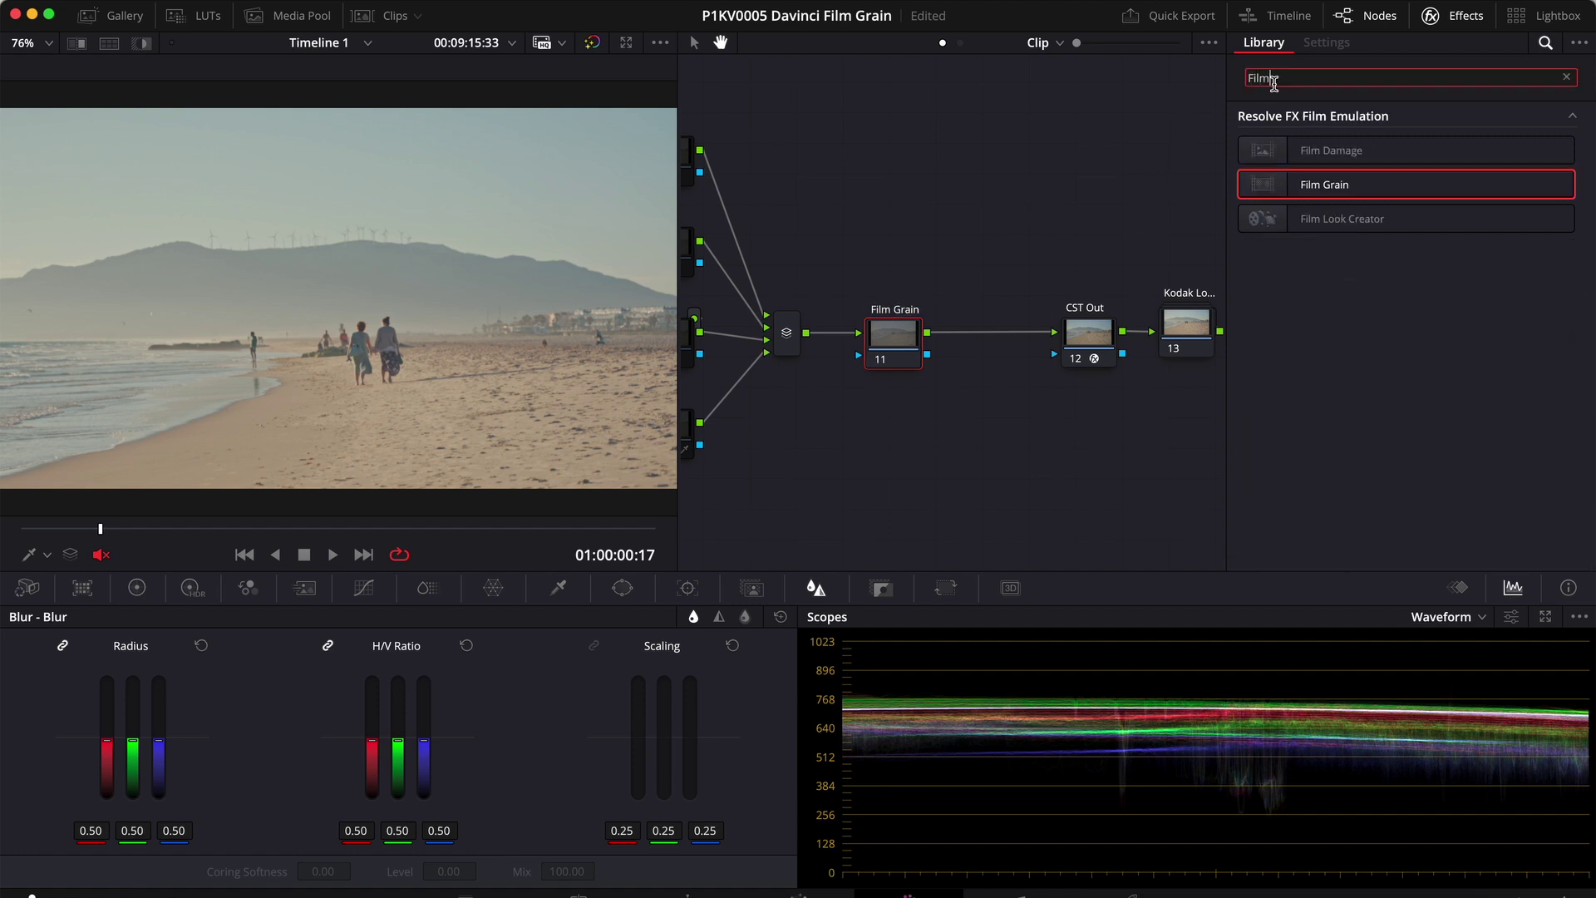
pyautogui.moveTo(1317, 185); pyautogui.dragTo(902, 347)
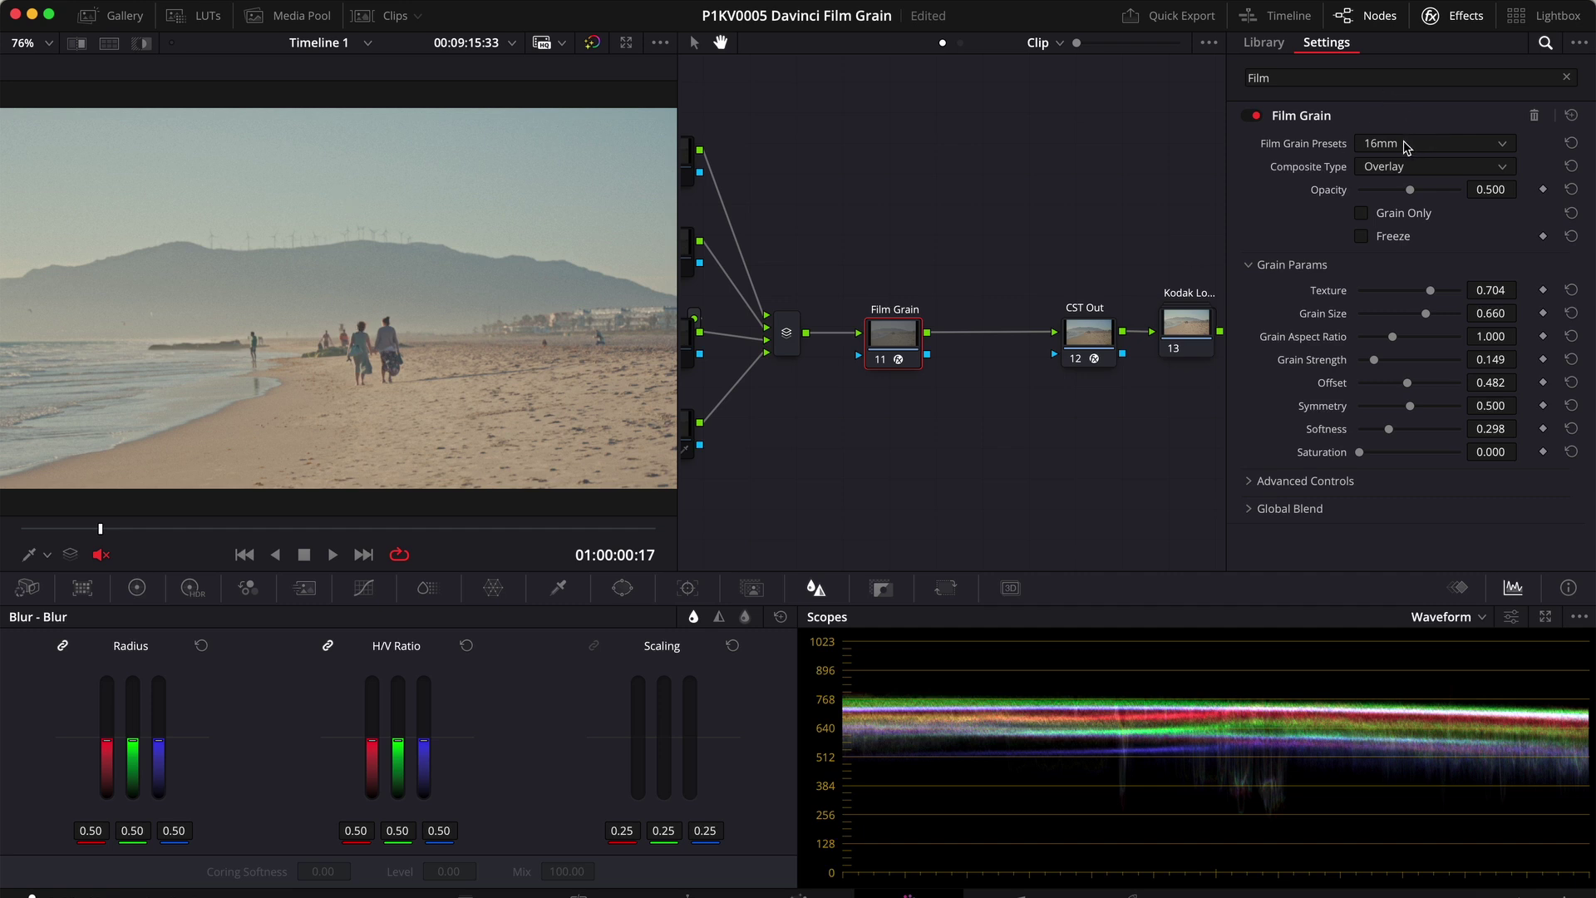
# - Choose the 35mm 400T film grain preset and begin raising Grain Size from zero
pyautogui.click(1404, 146)
pyautogui.scroll(-3, 1409, 306)
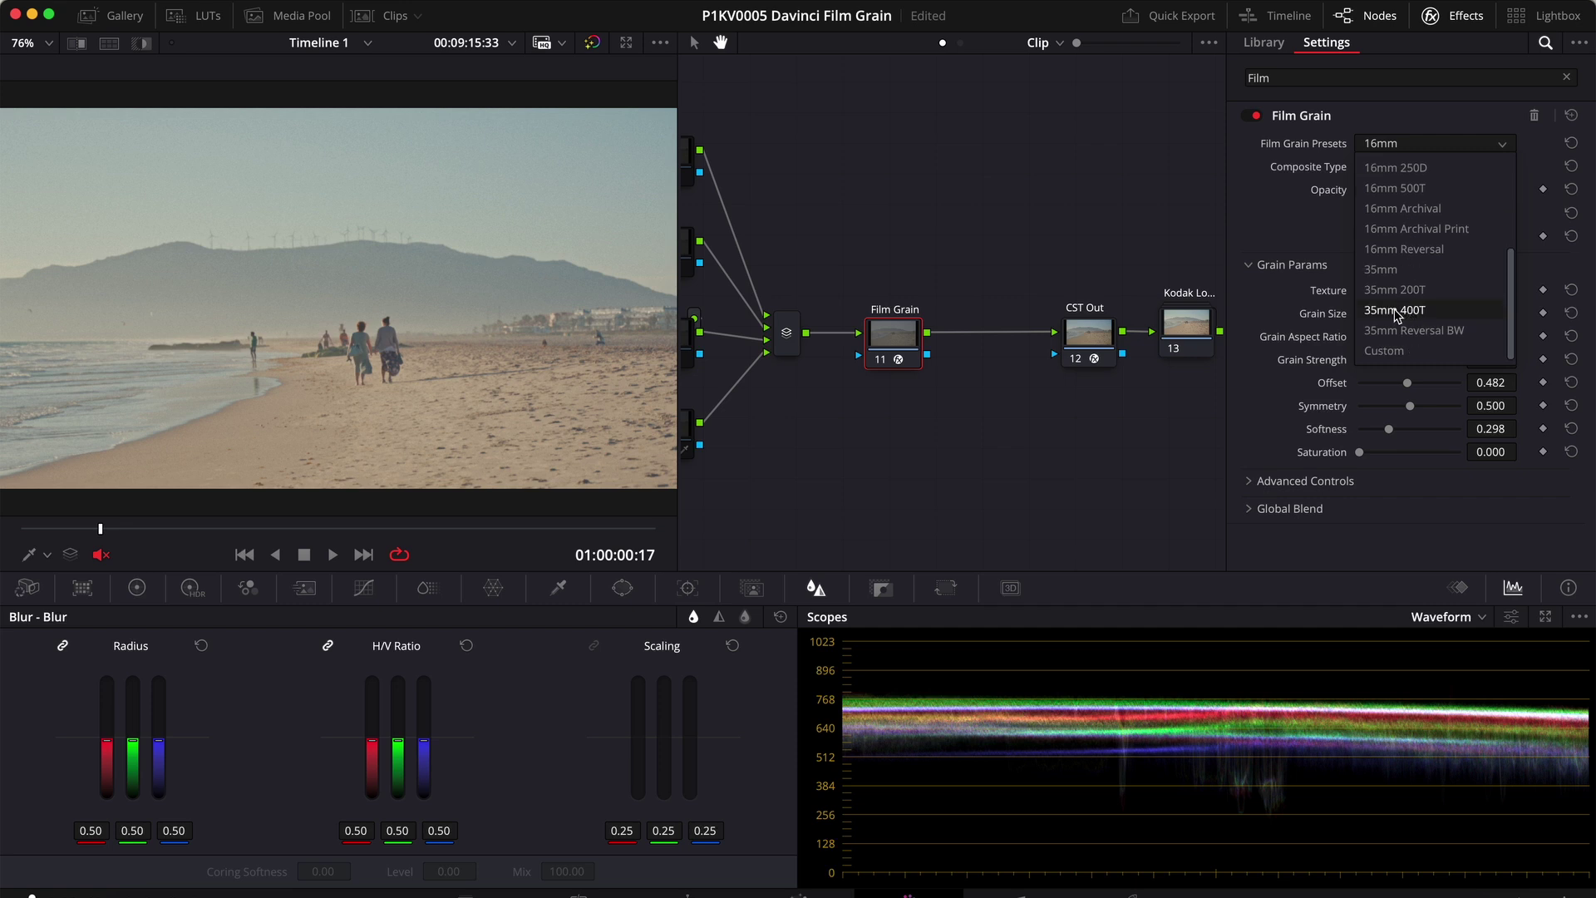
pyautogui.click(1397, 310)
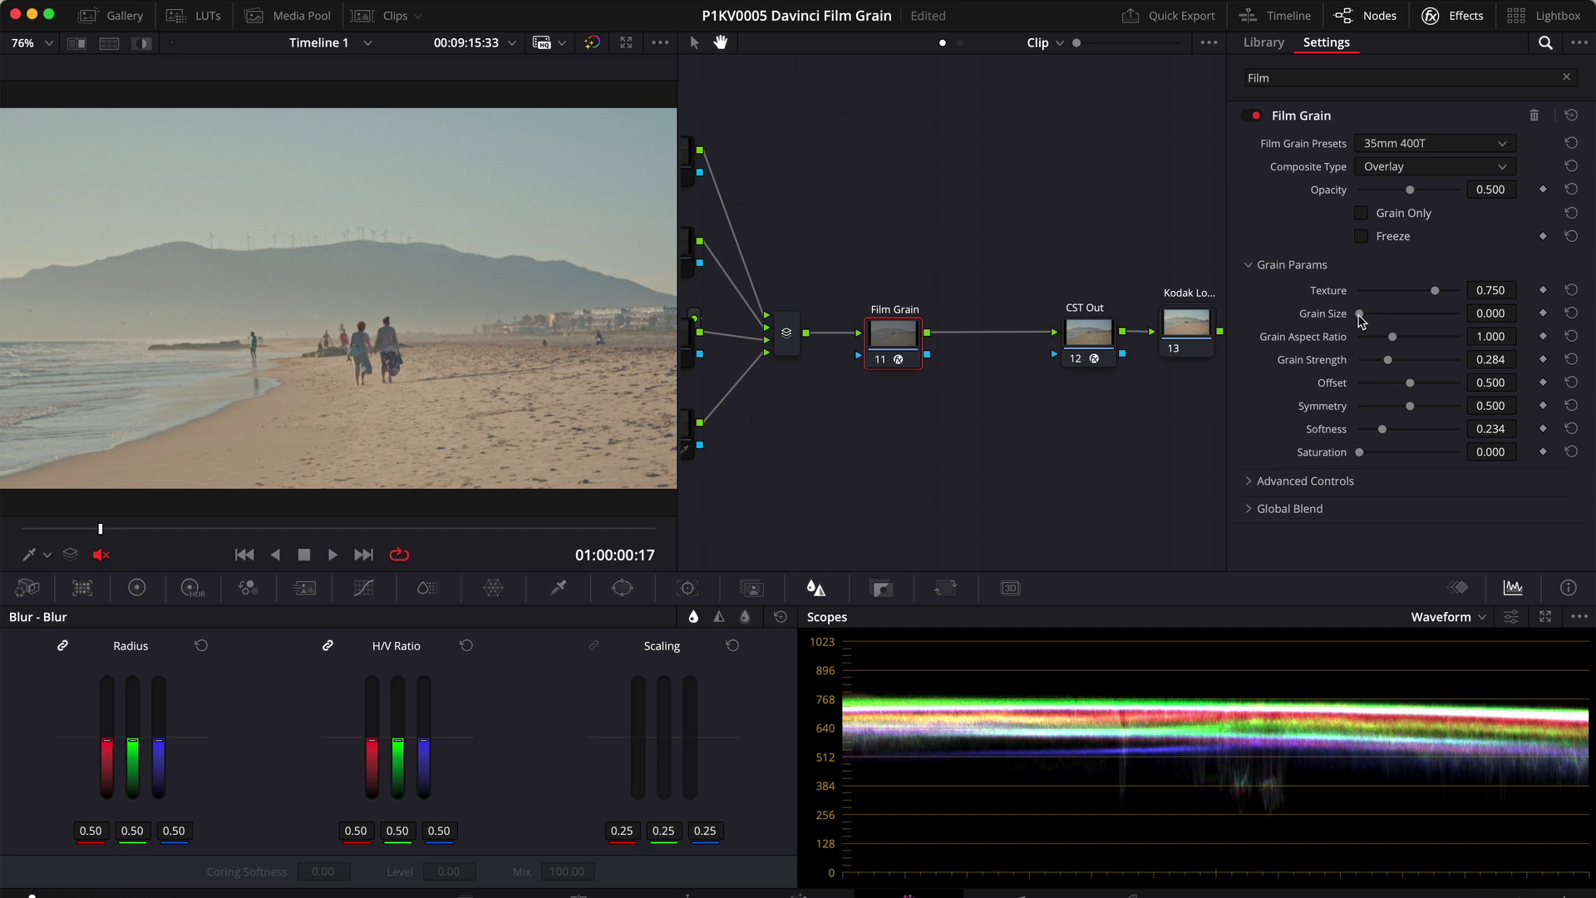
pyautogui.moveTo(1360, 317); pyautogui.dragTo(1369, 320)
# - Test a much larger Grain Size, then settle it back at 0.605 for fine grain
pyautogui.moveTo(1367, 318); pyautogui.dragTo(1419, 313)
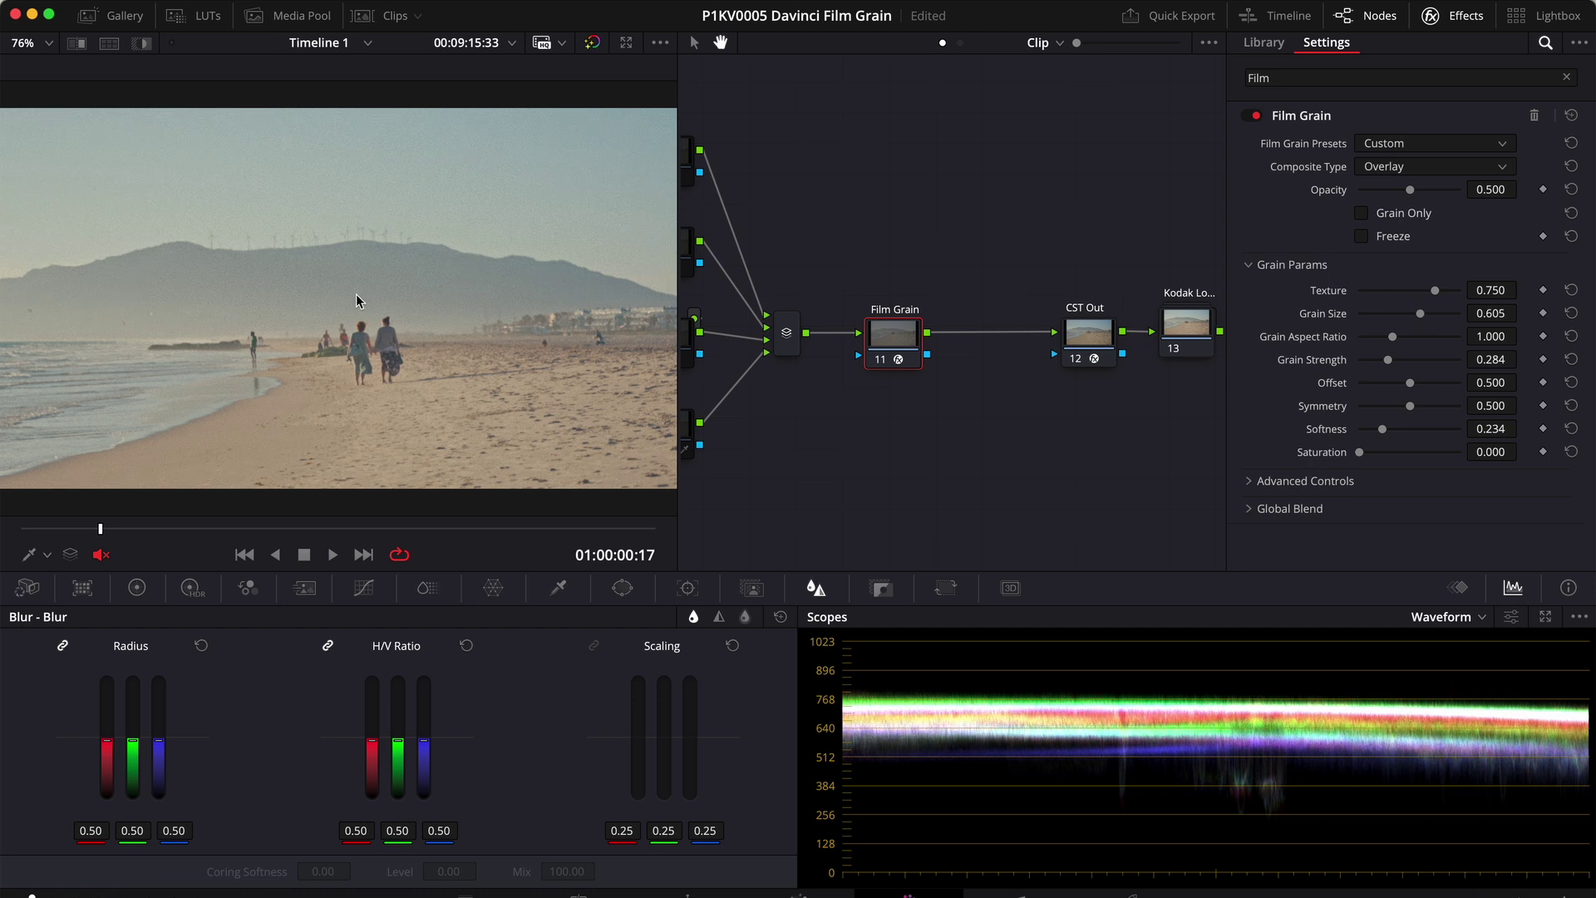
pyautogui.scroll(5, 402, 325)
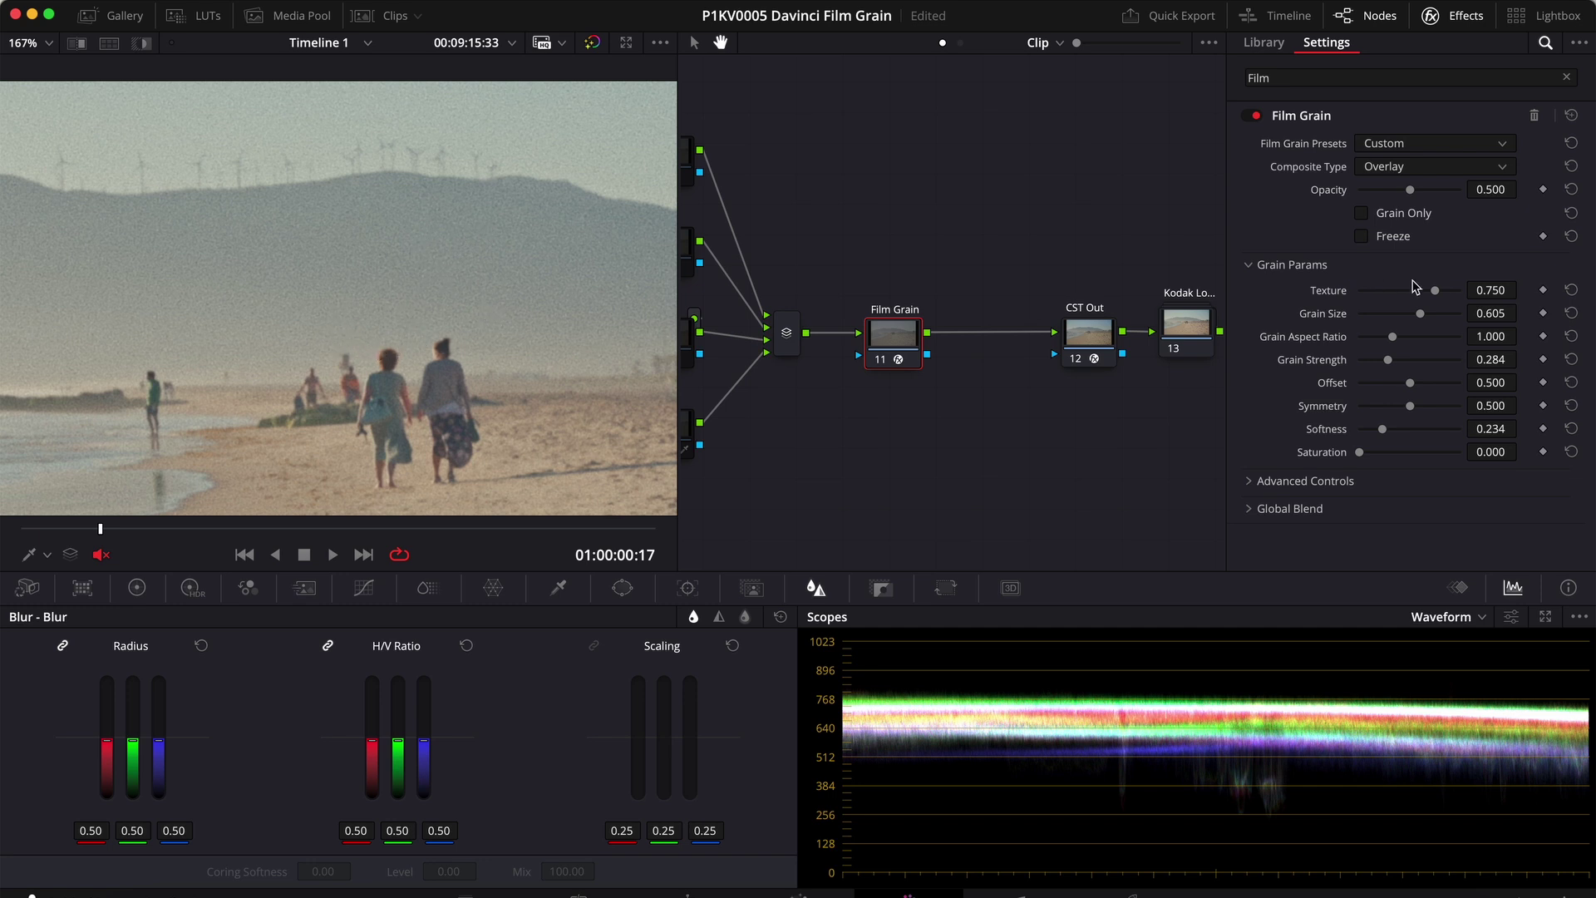
pyautogui.moveTo(1419, 314); pyautogui.dragTo(1455, 312)
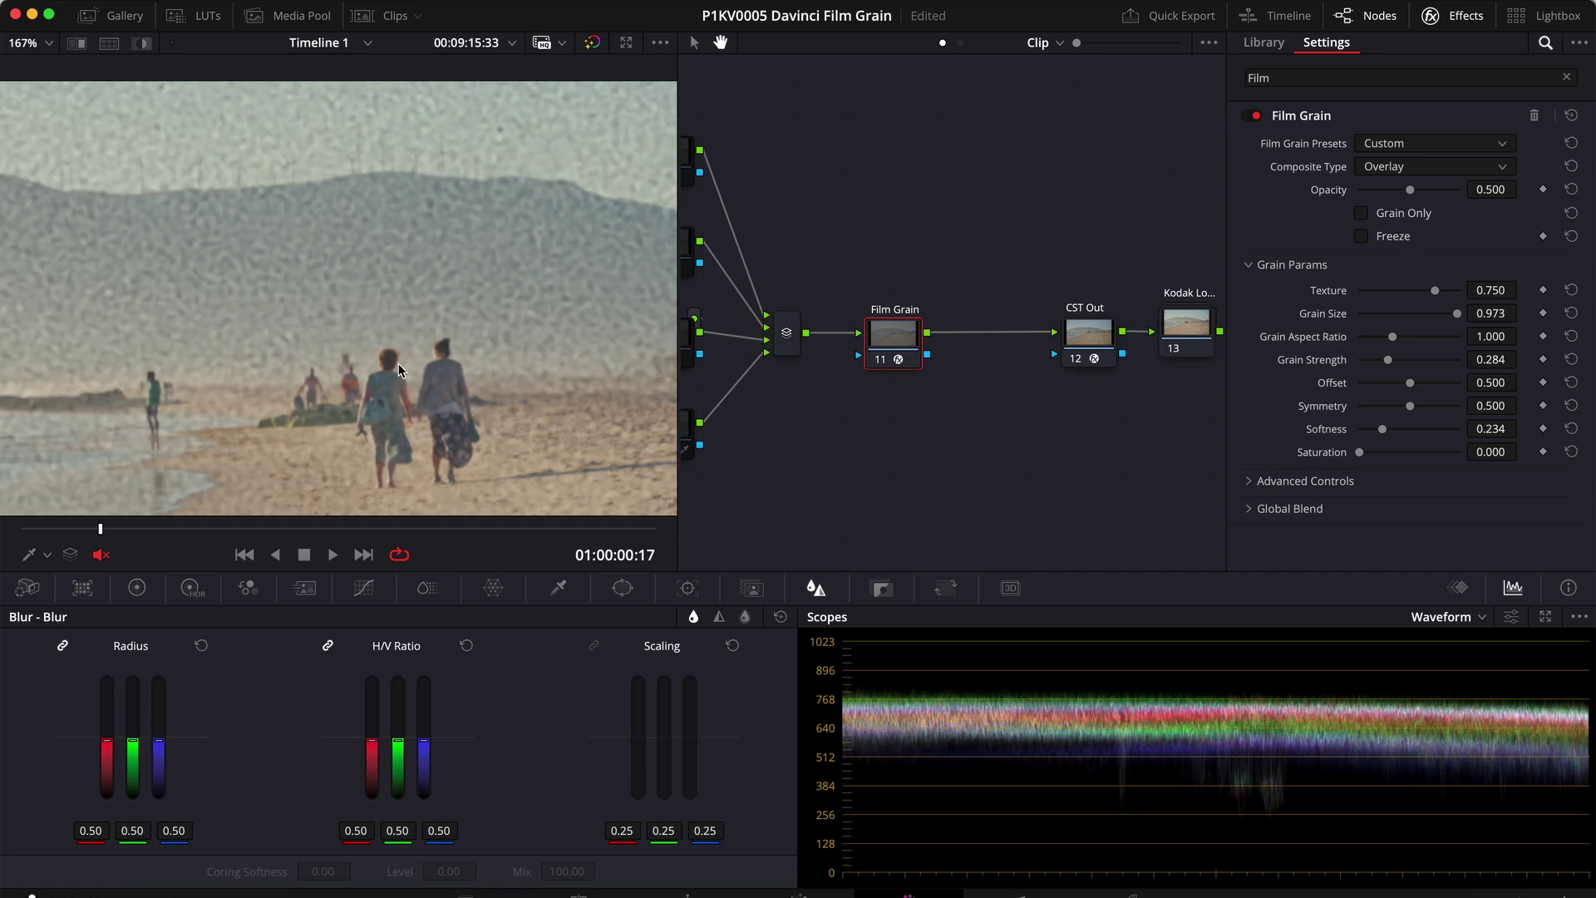
pyautogui.moveTo(1460, 315); pyautogui.dragTo(1420, 312)
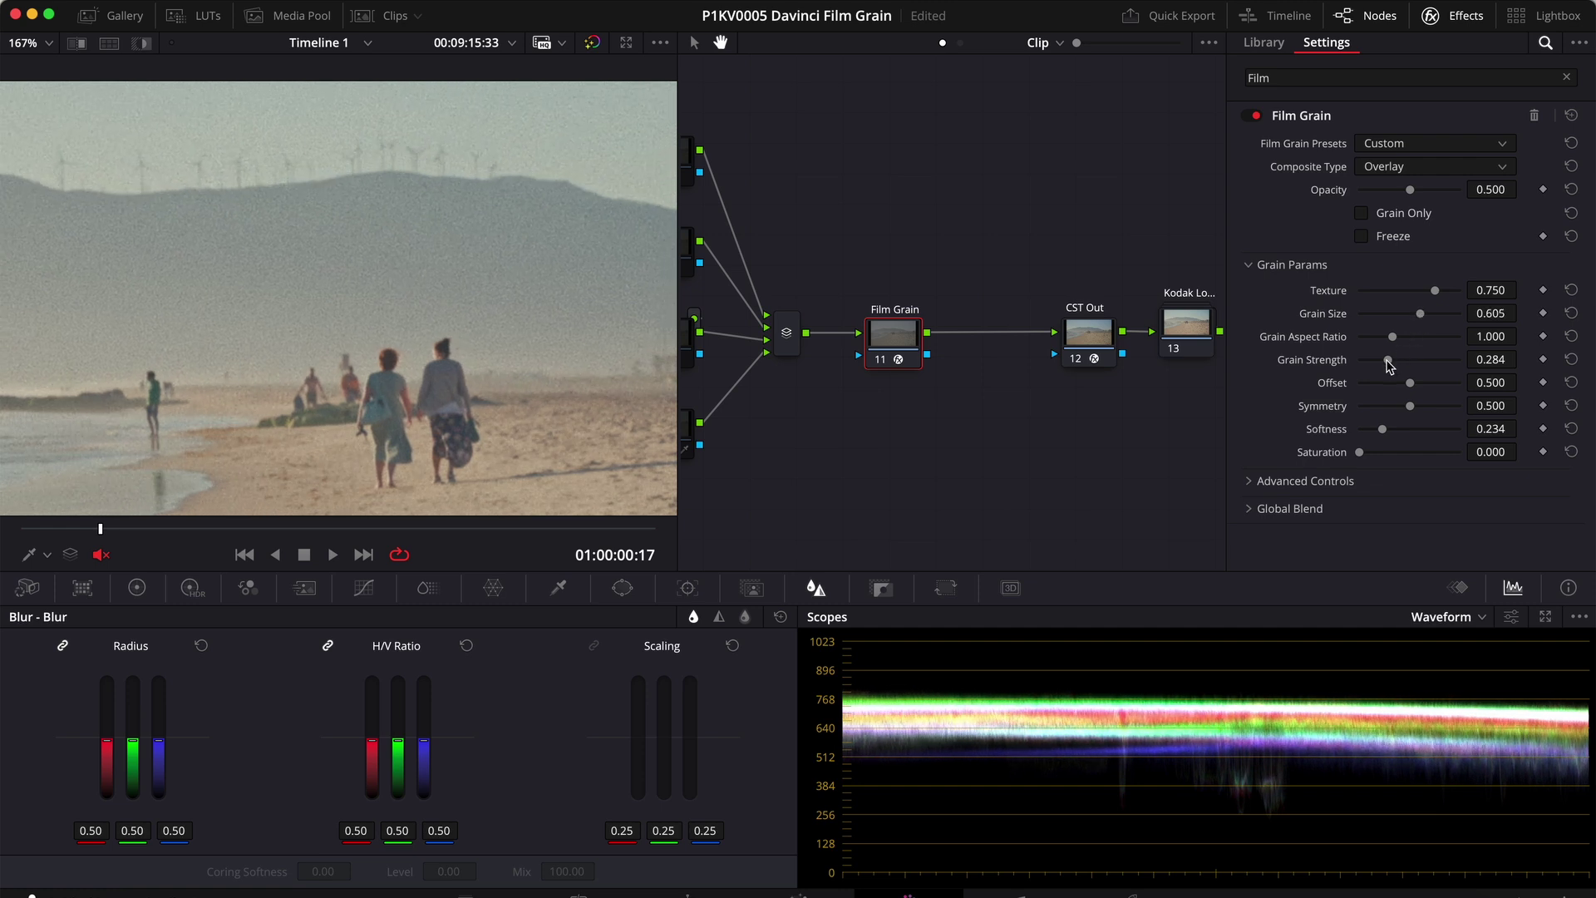
# - Set Grain Strength to 0.257, Softness to 0.202 and Opacity to 0.605, then fit the frame
pyautogui.moveTo(1388, 366); pyautogui.dragTo(1384, 361)
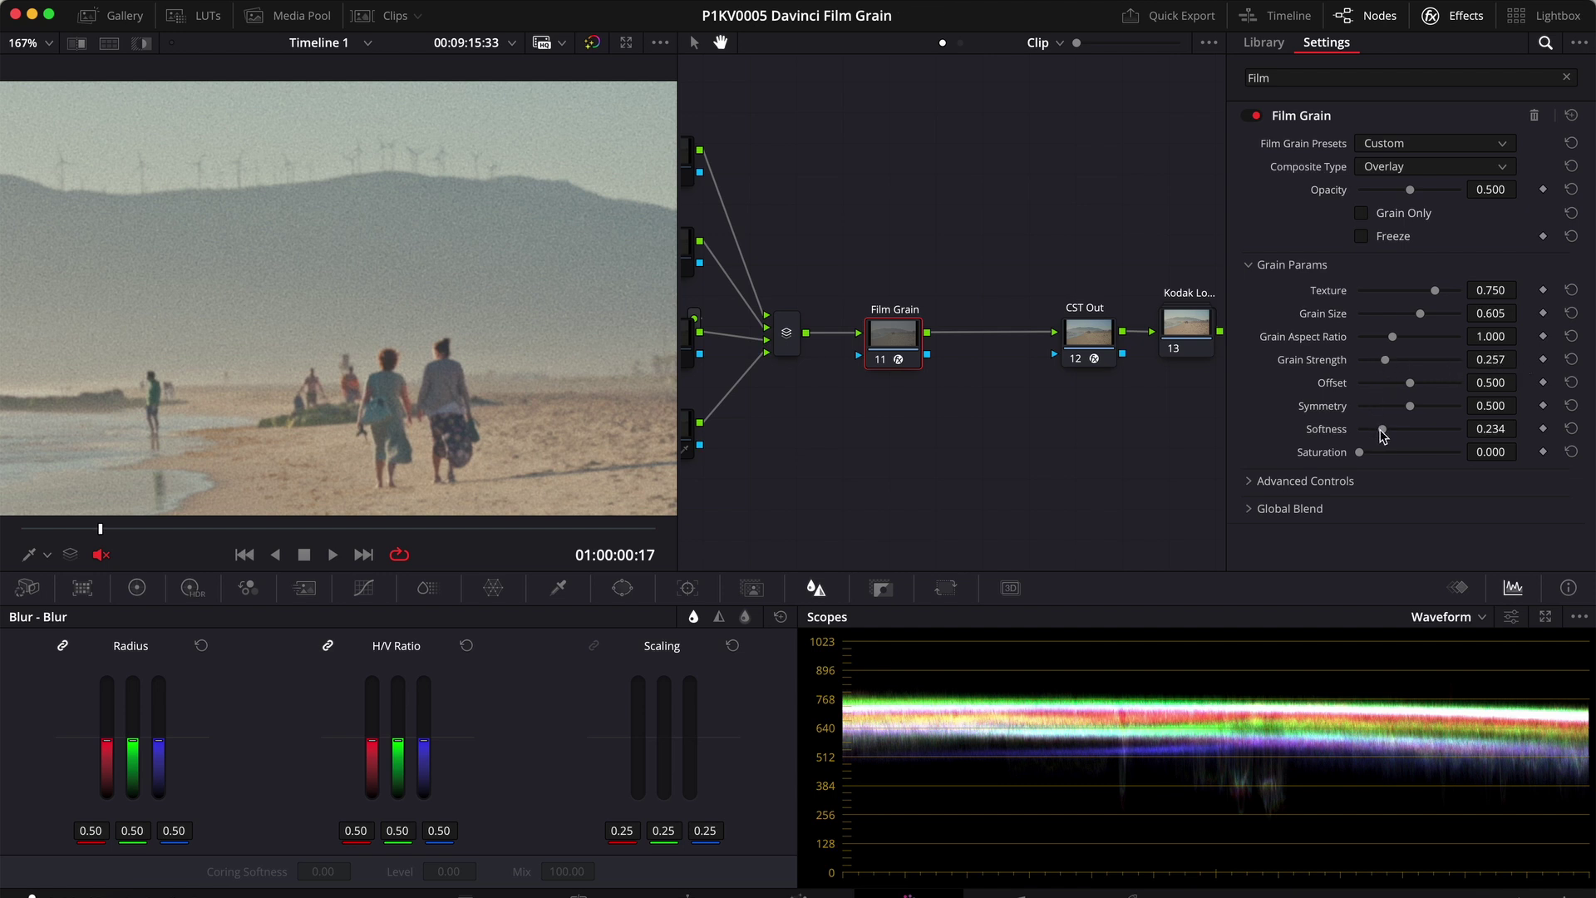
pyautogui.moveTo(1383, 430); pyautogui.dragTo(1378, 429)
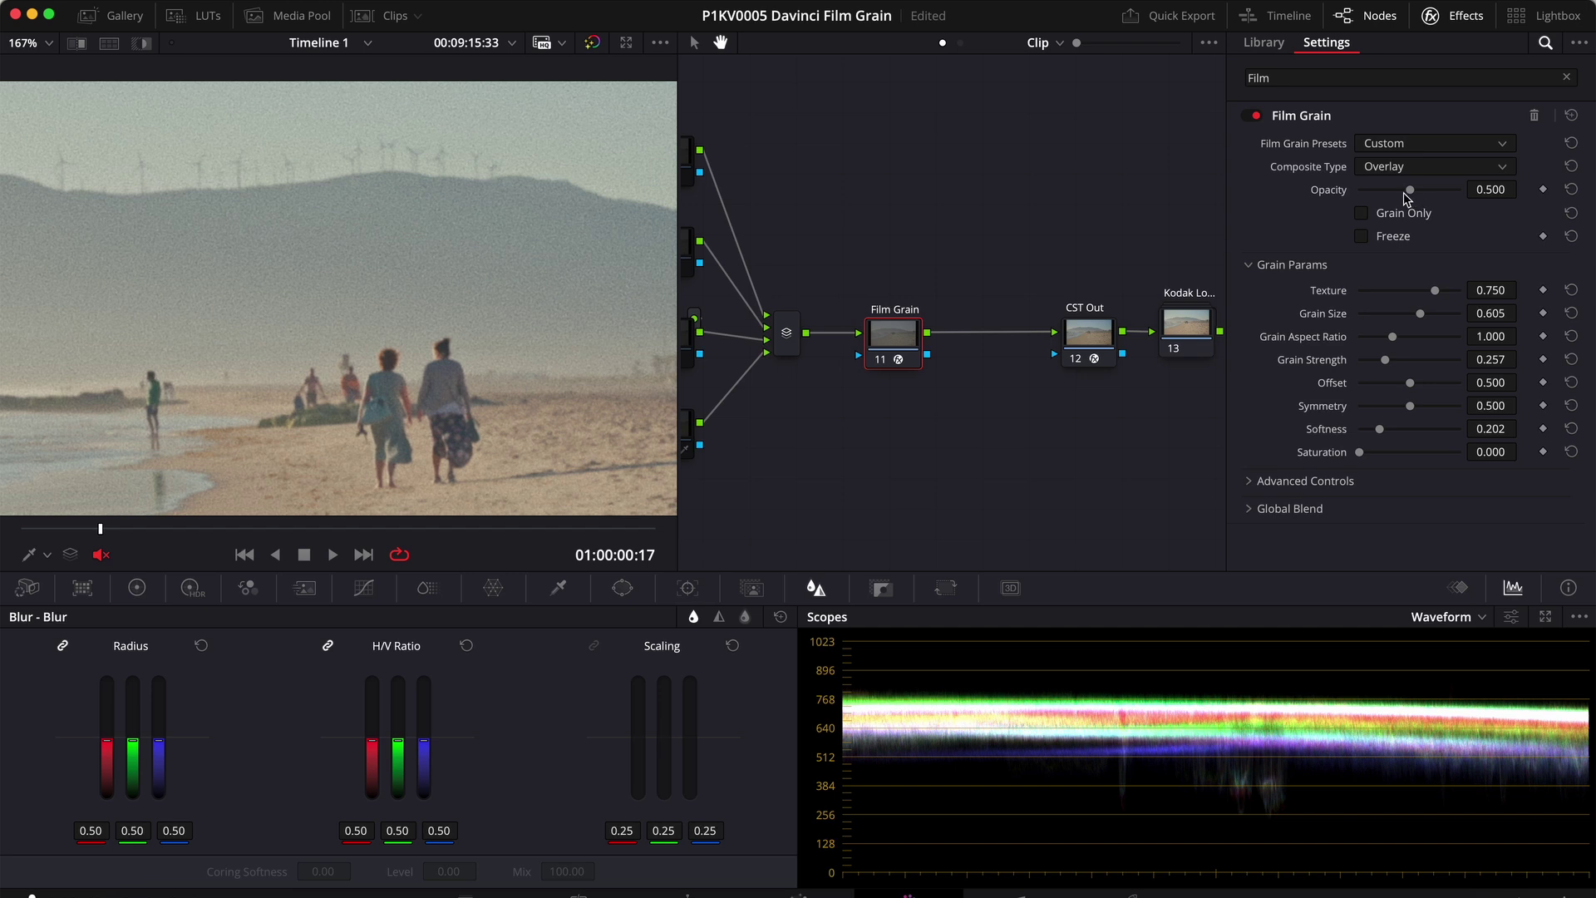
pyautogui.moveTo(1410, 191); pyautogui.dragTo(1420, 193)
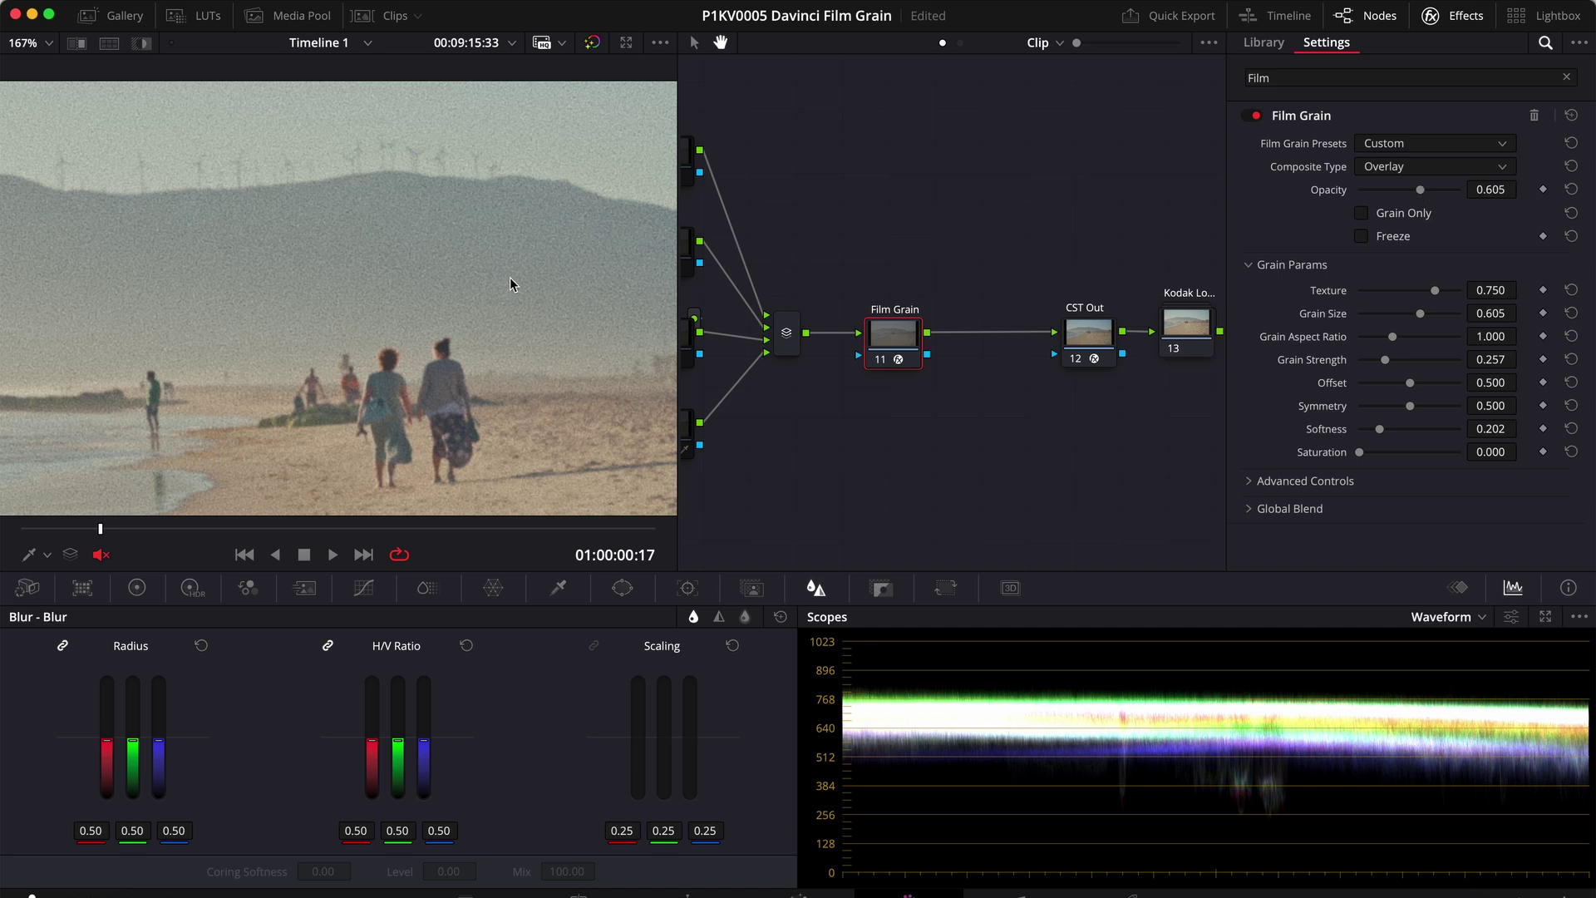
pyautogui.hotkey('shift', 'z')
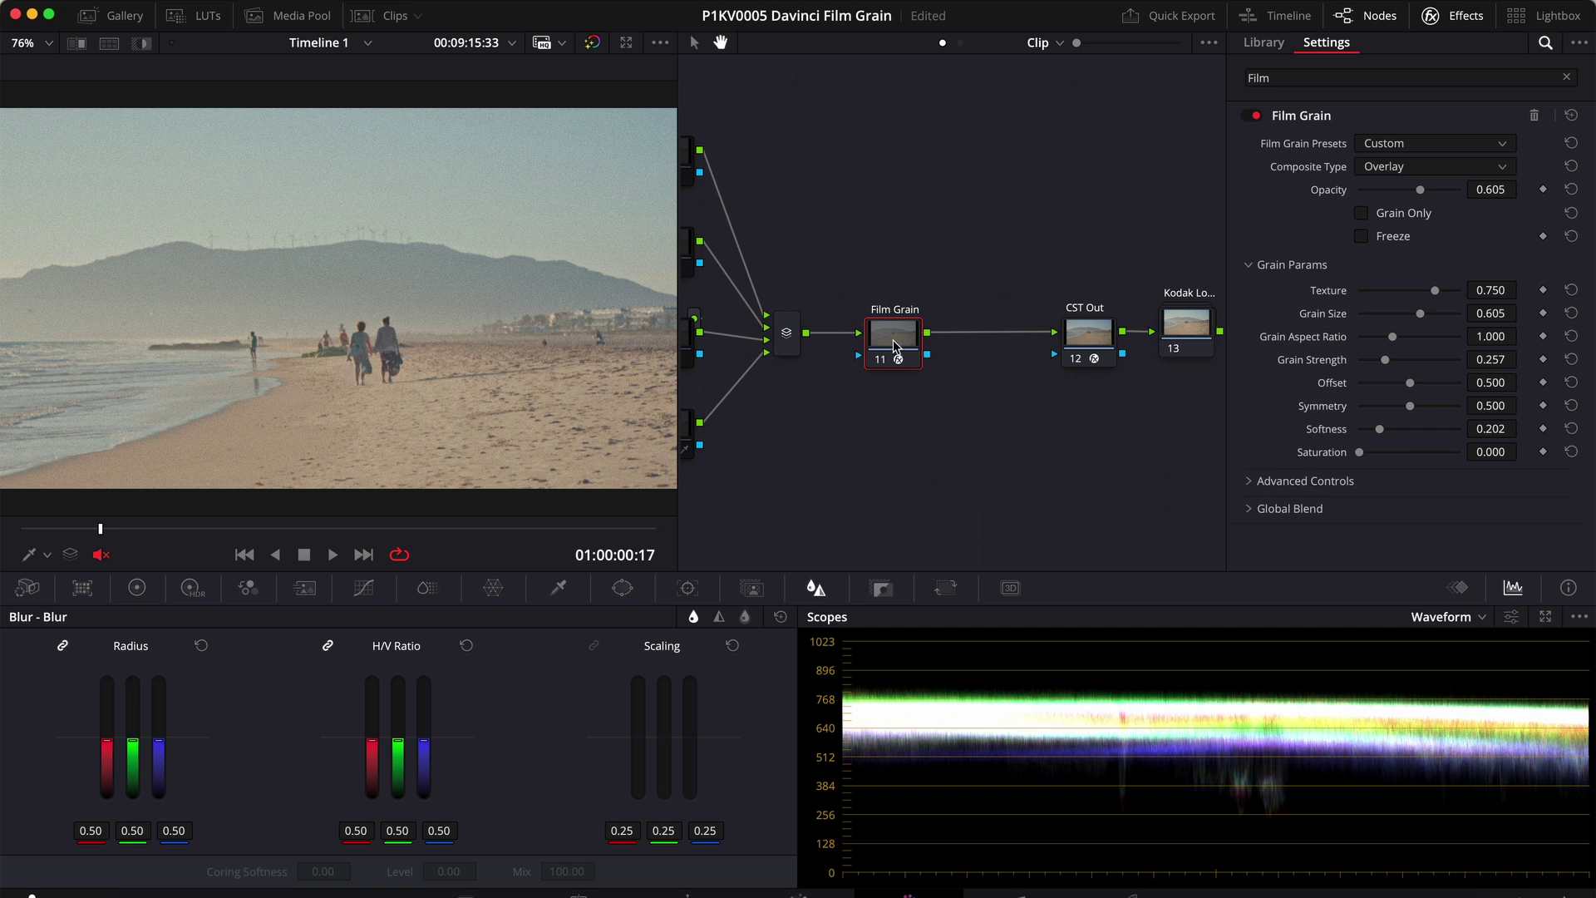
# - Insert a node labelled 'Blur' before Film Grain and raise its radius to about 0.54
pyautogui.moveTo(890, 336); pyautogui.dragTo(976, 336)
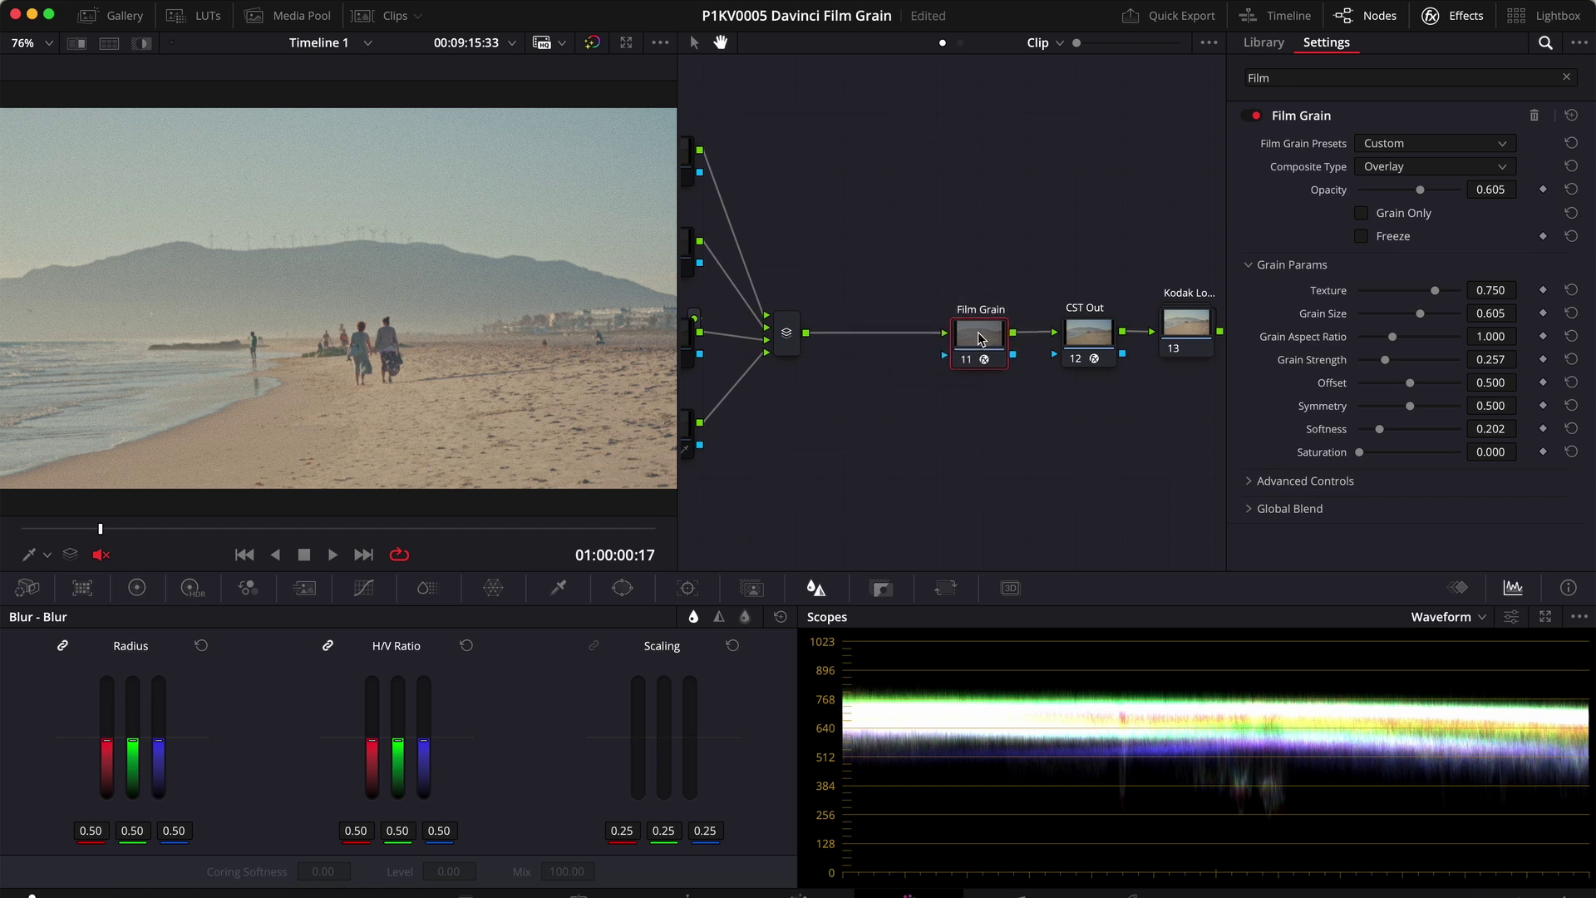
pyautogui.click(786, 335)
pyautogui.hotkey('alt', 's')
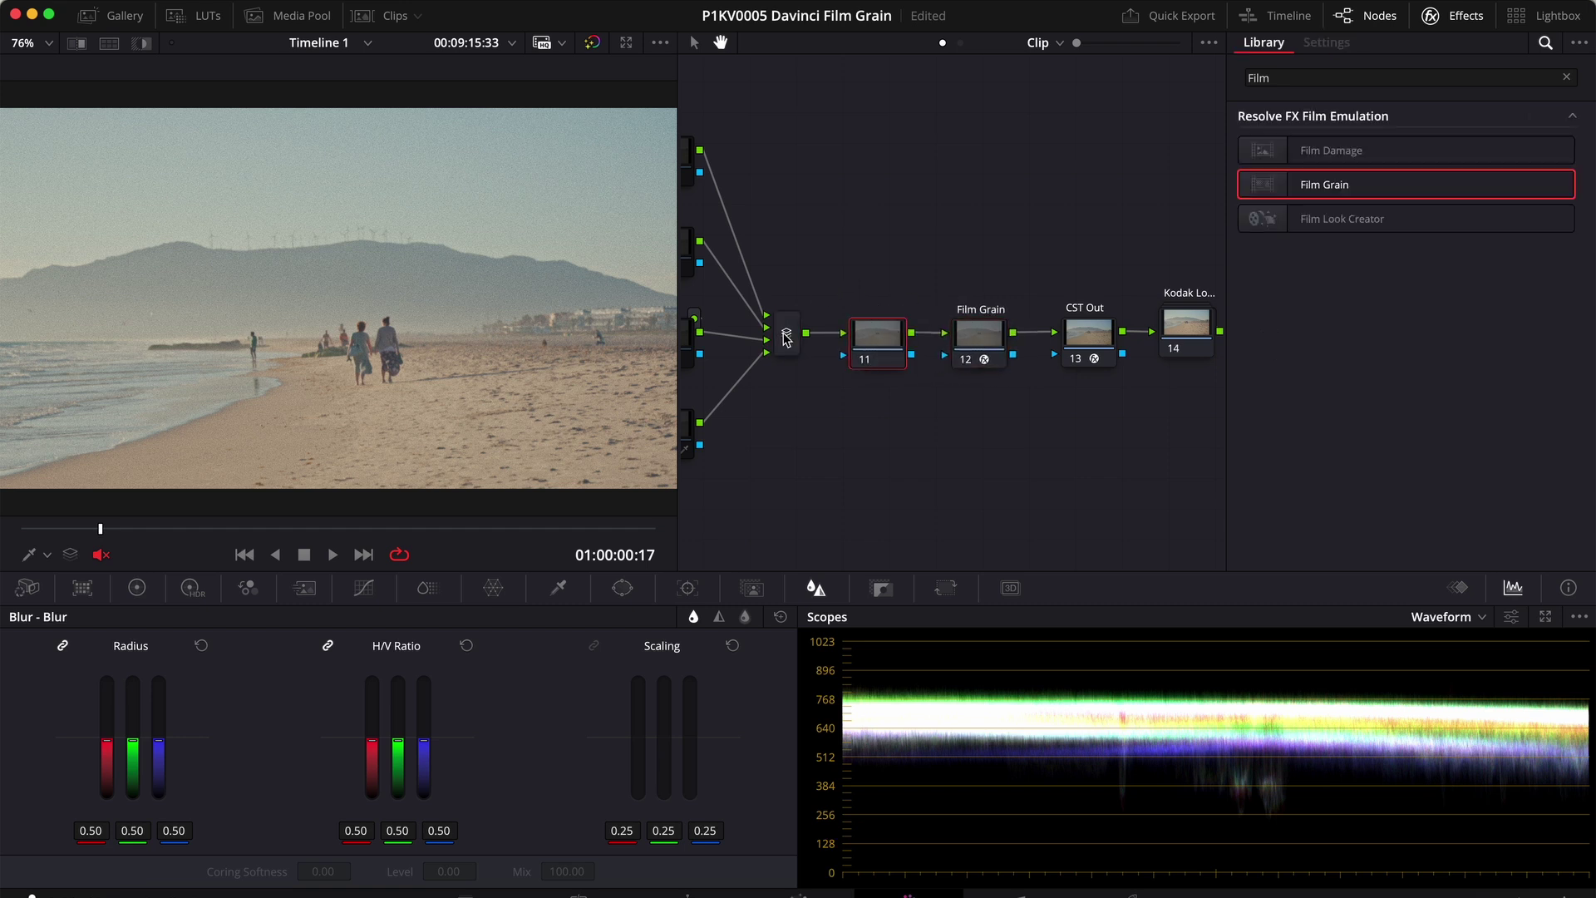
pyautogui.rightClick(873, 360)
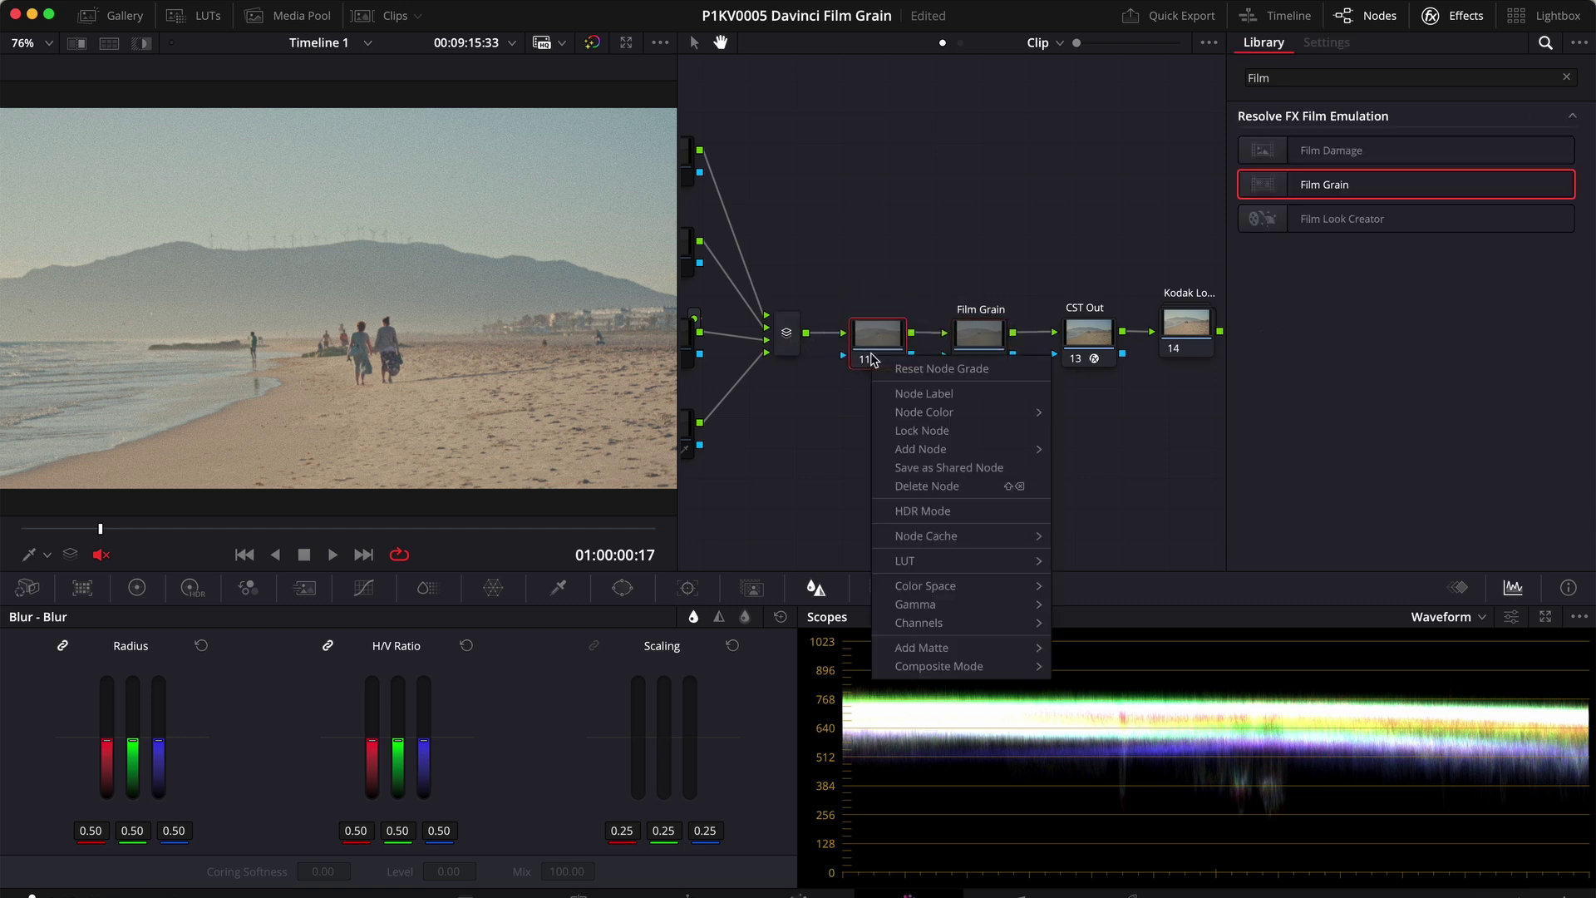
pyautogui.click(919, 393)
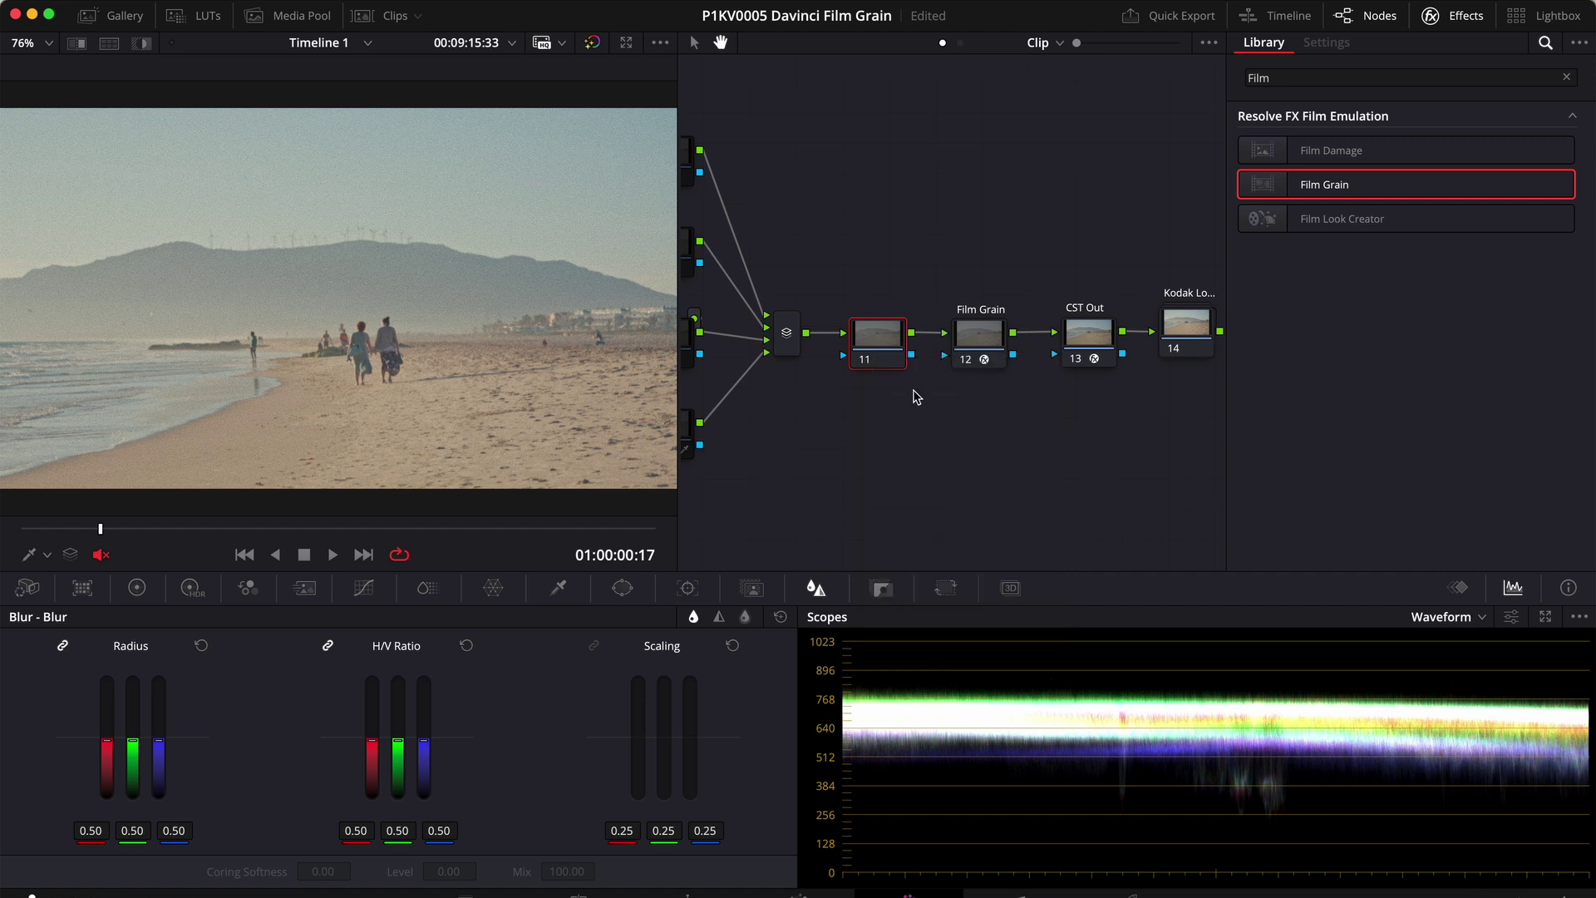
pyautogui.write('Blur')
pyautogui.press('Return')
pyautogui.click(1567, 78)
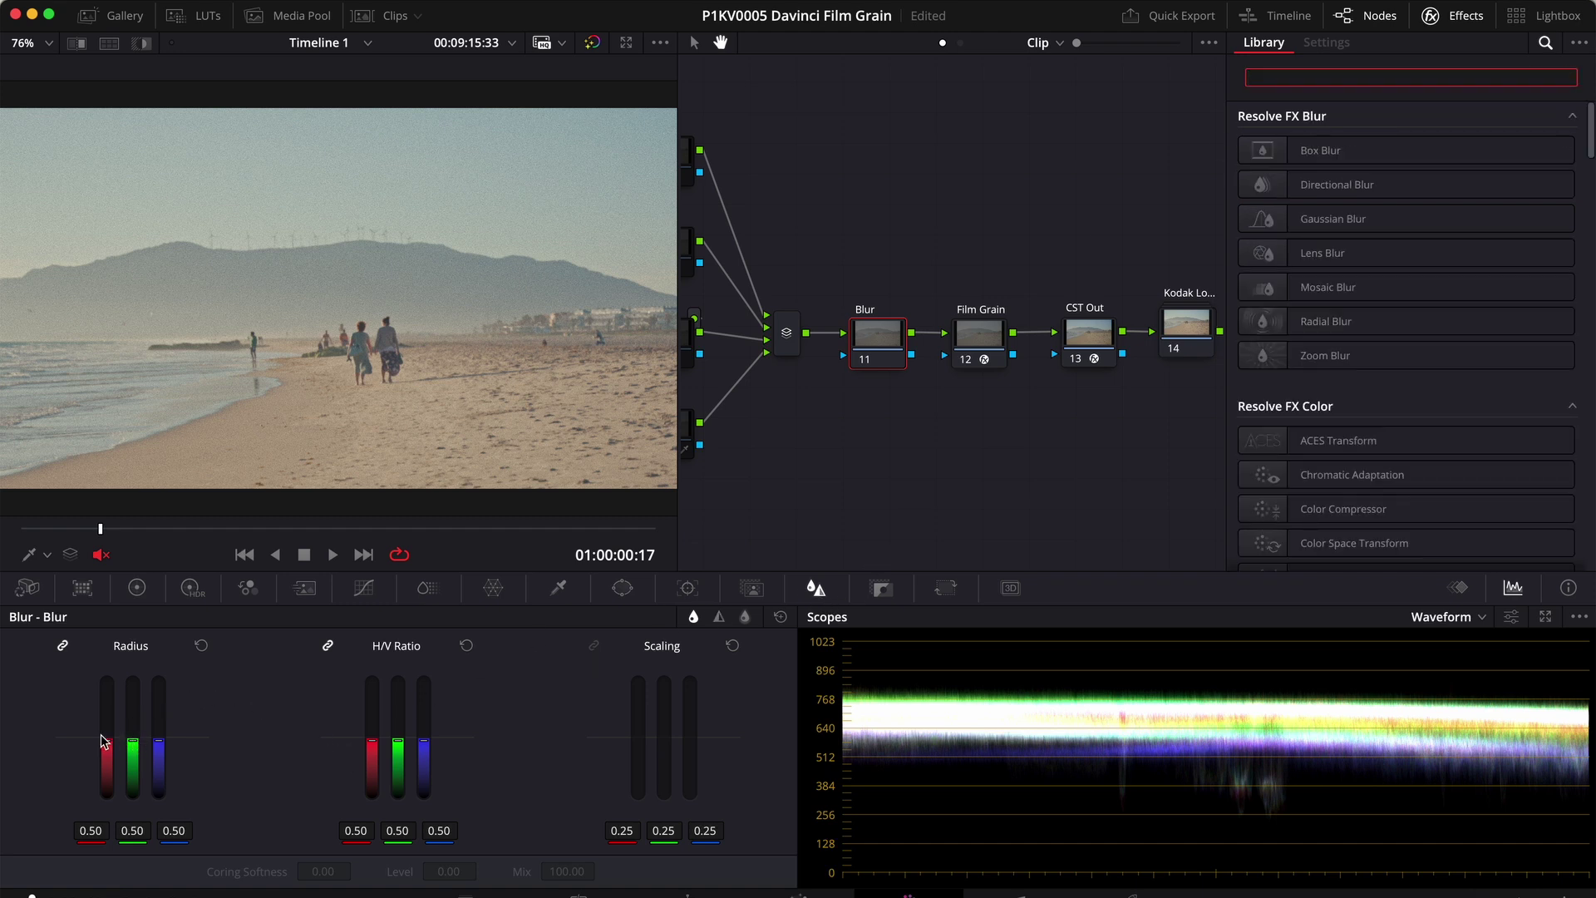
pyautogui.moveTo(132, 741); pyautogui.dragTo(133, 735)
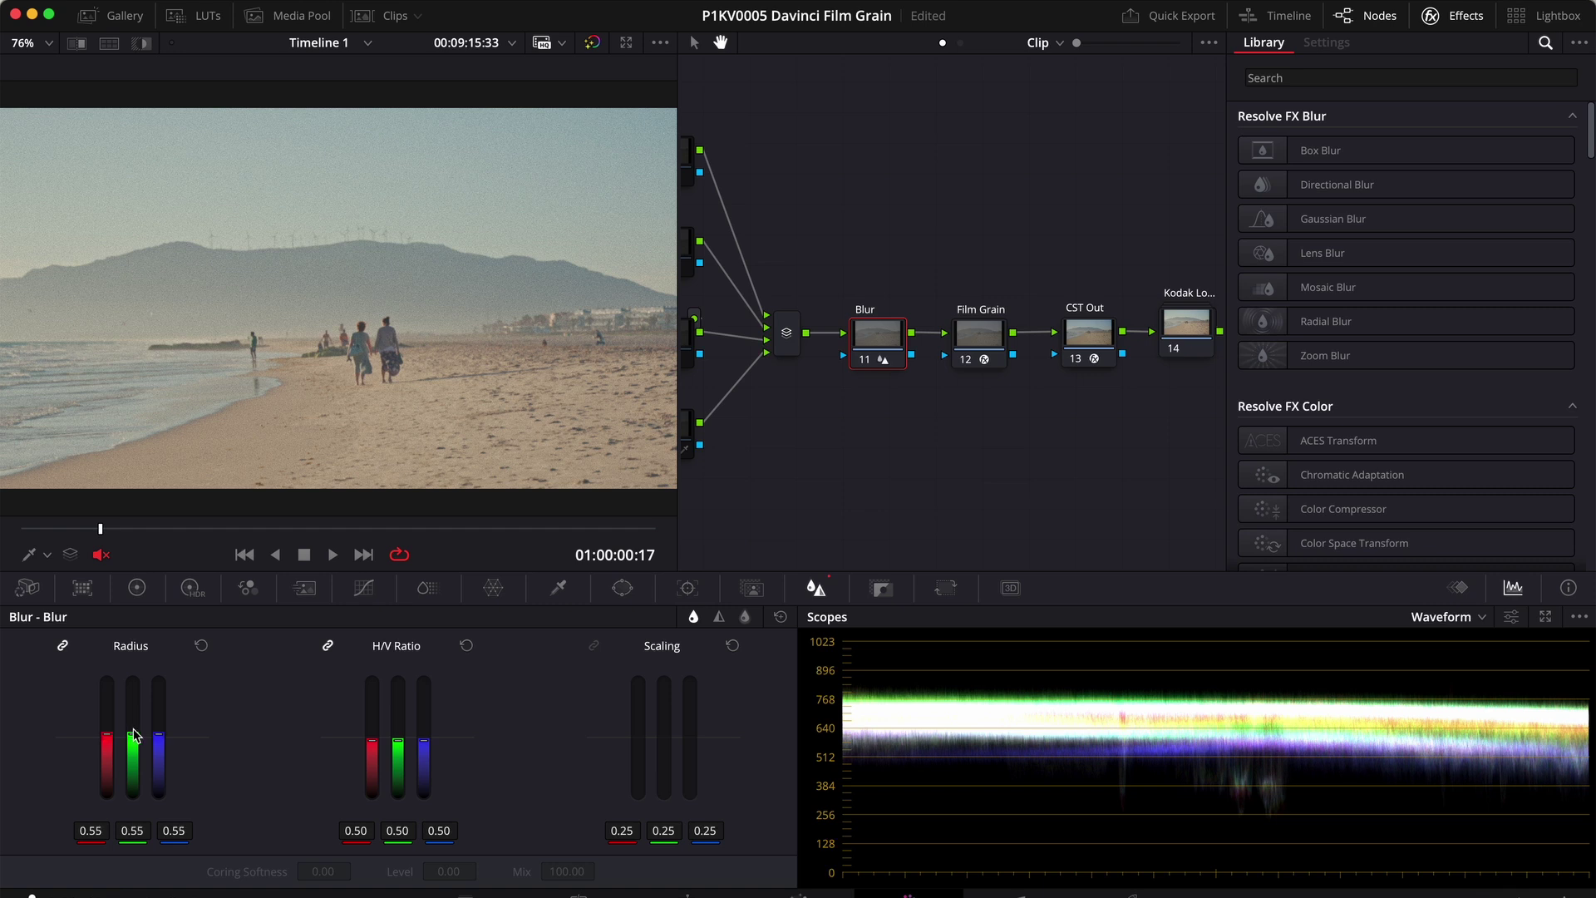
# - Toggle the Blur node off and on to compare, leaving it enabled at radius 0.55
pyautogui.scroll(2, 452, 386)
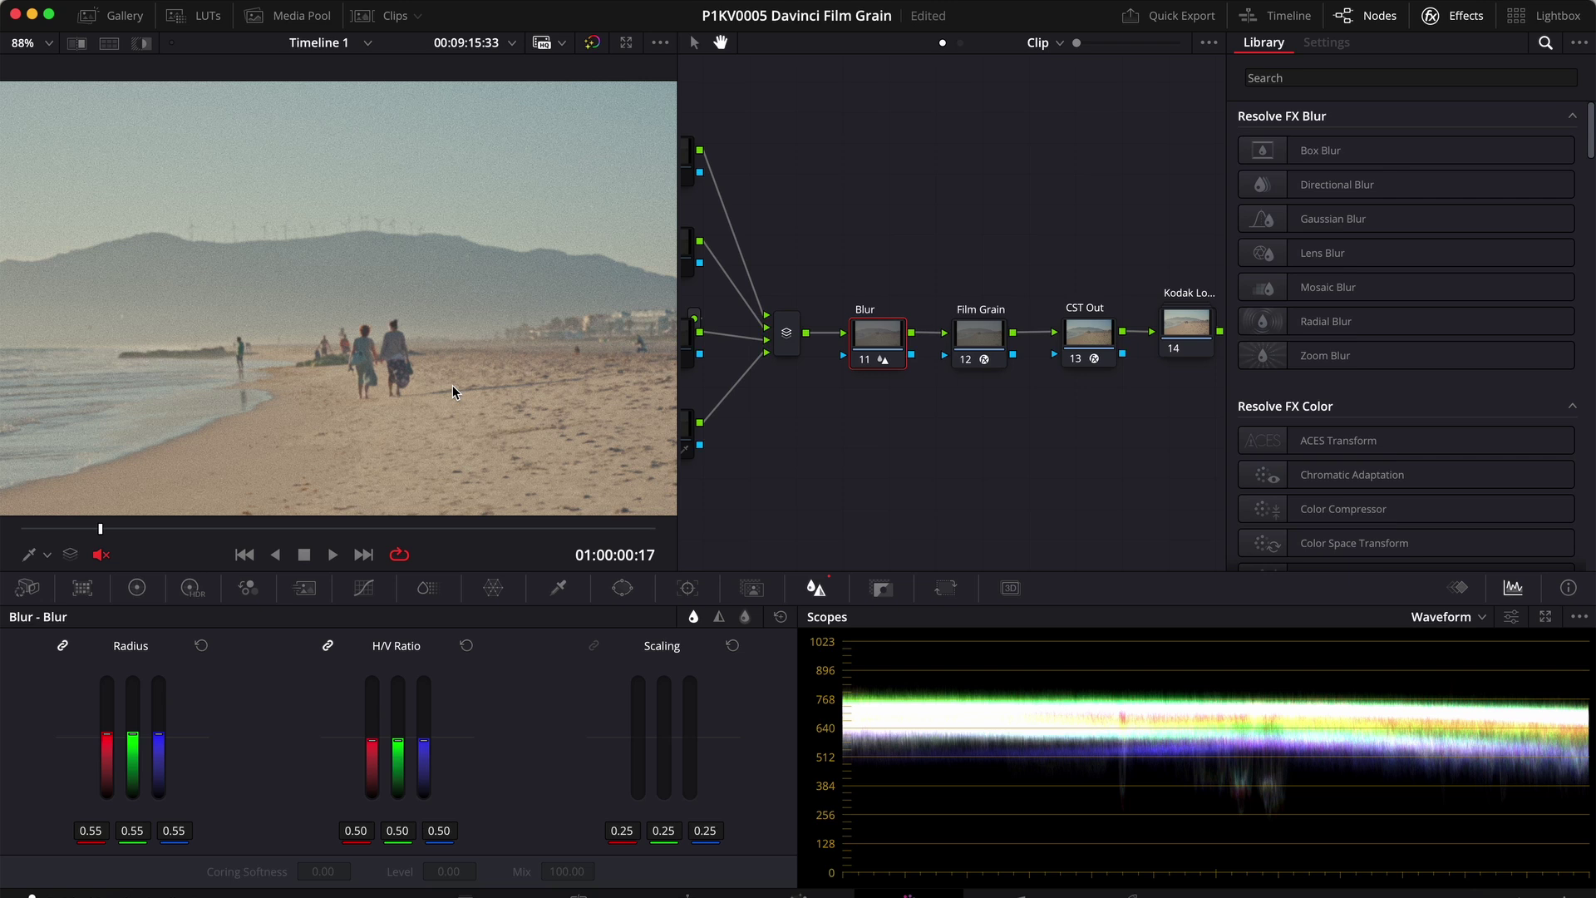
pyautogui.scroll(3, 452, 386)
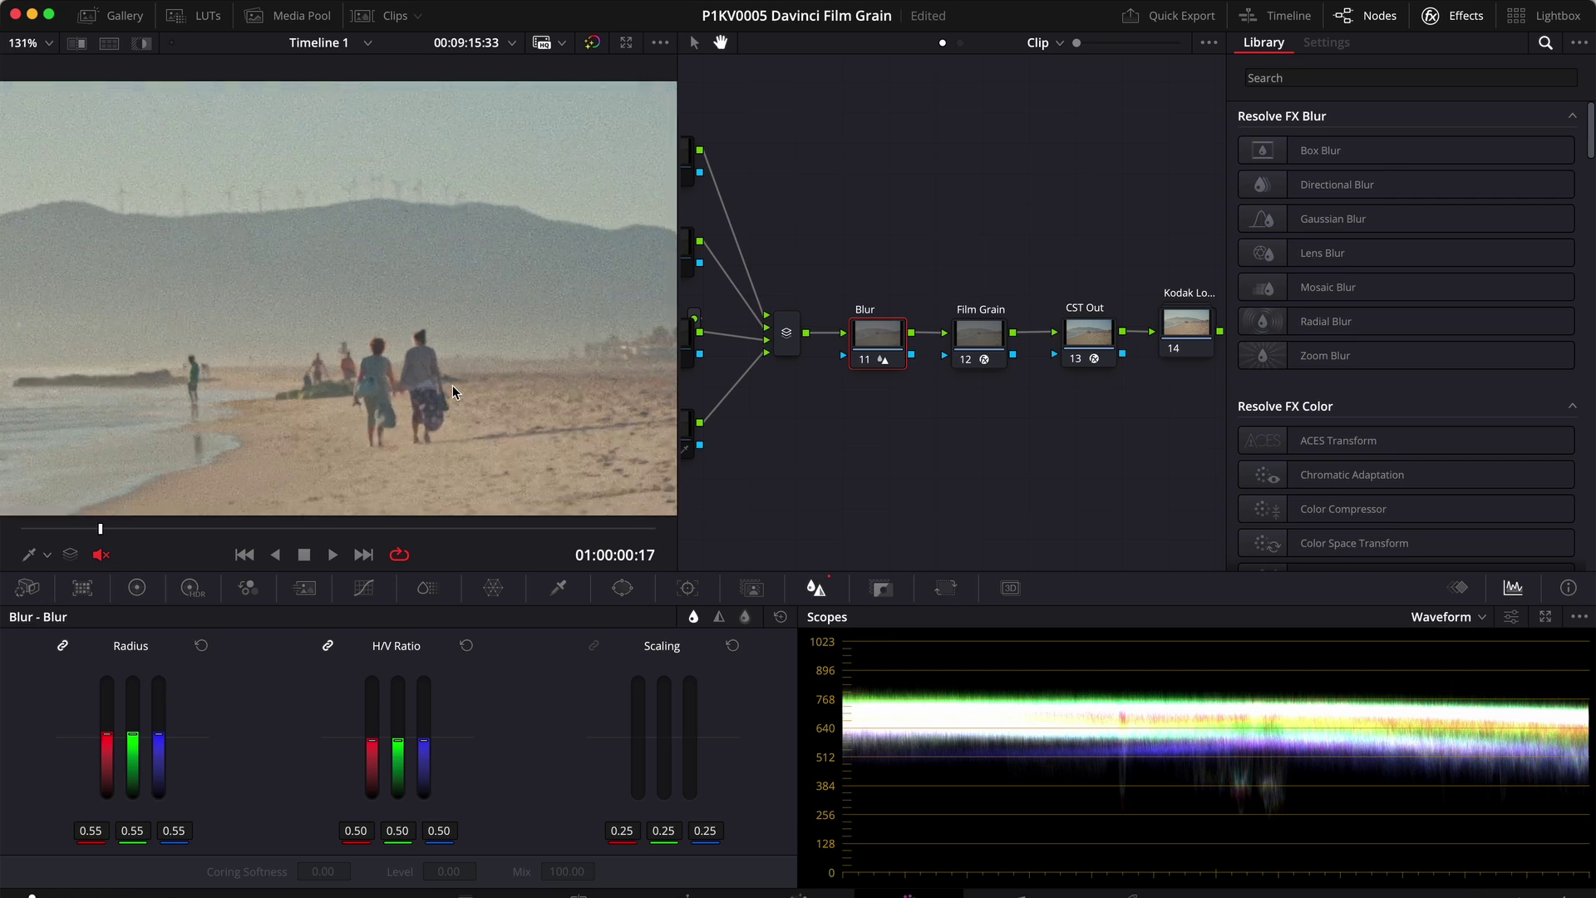
pyautogui.click(864, 363)
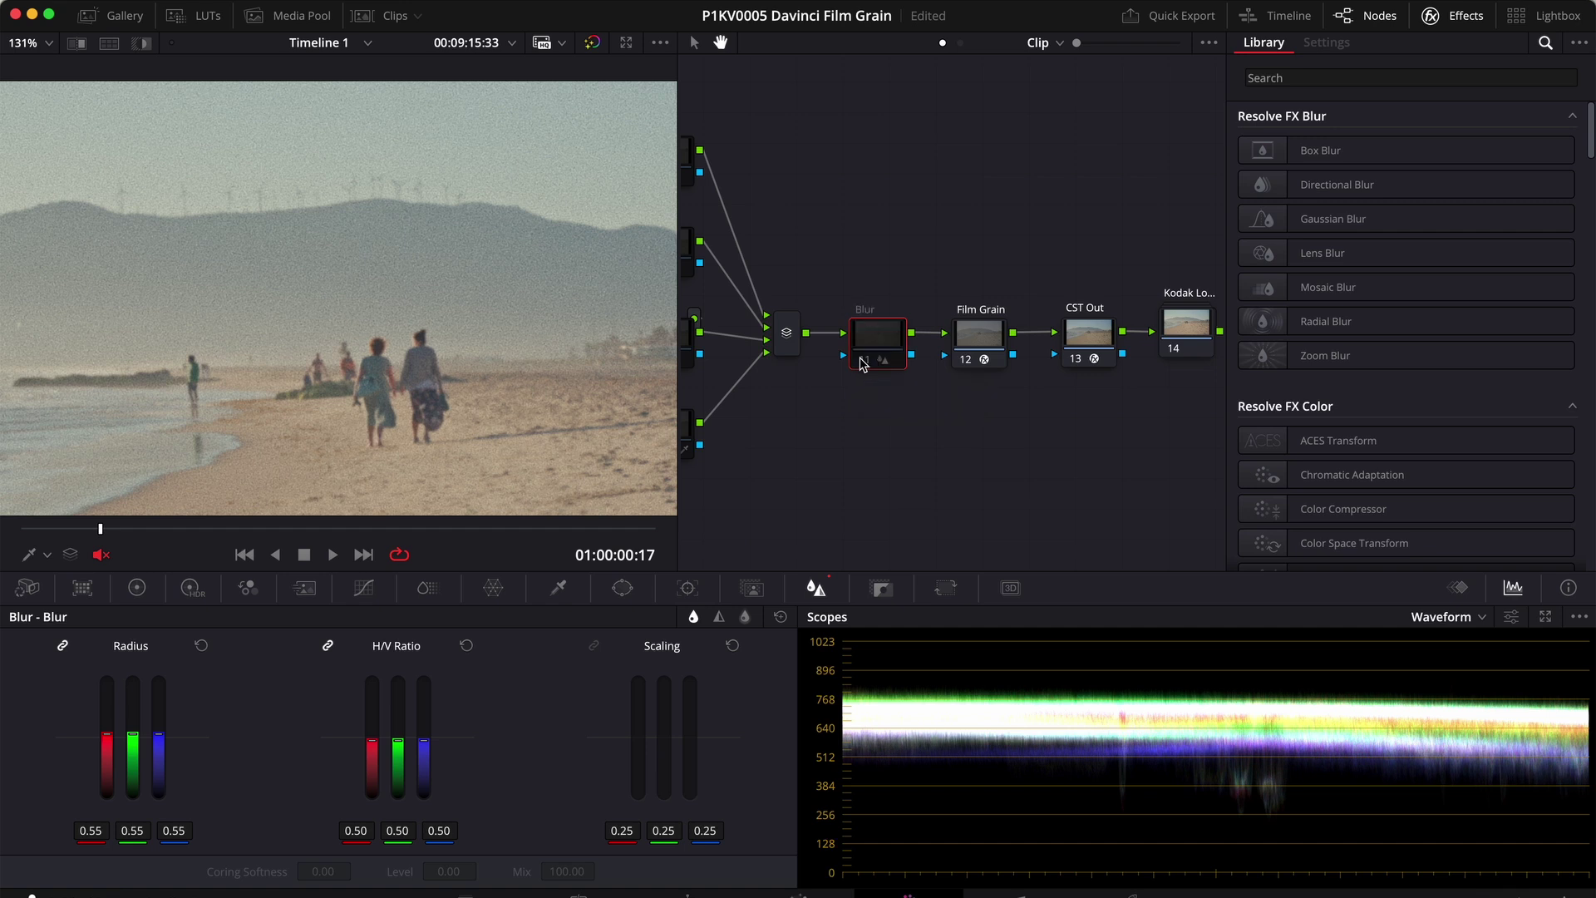
pyautogui.click(863, 363)
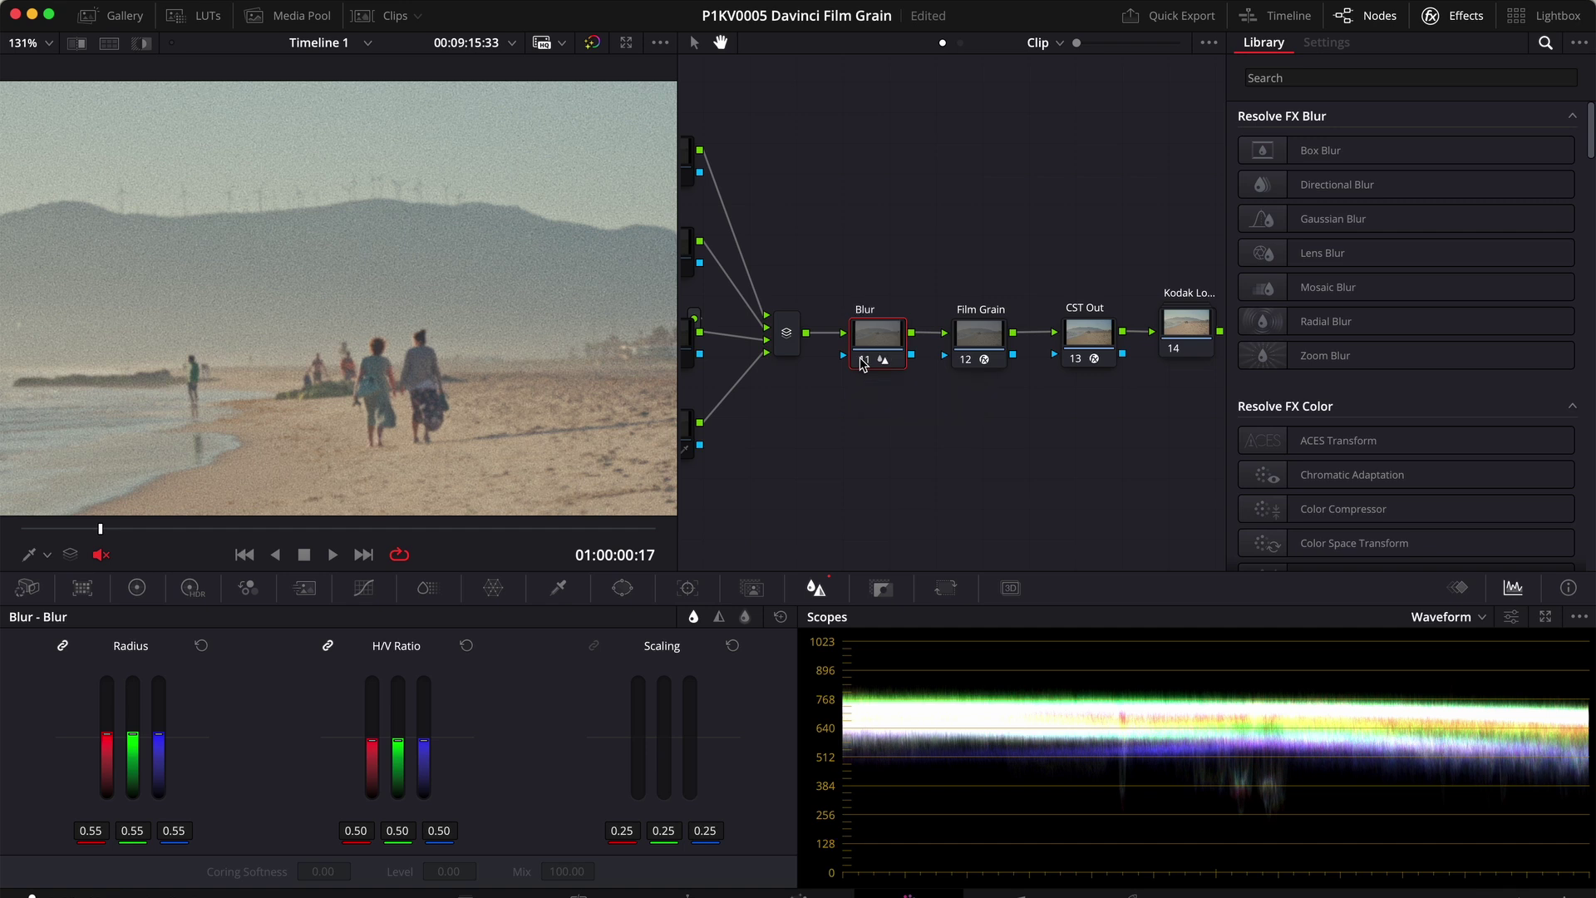
pyautogui.click(863, 363)
pyautogui.click(863, 362)
# - Delete the Blur and Film Grain nodes, then preview 35mm_G3_DIRTY_v1.mp4 on the Edit page
pyautogui.rightClick(872, 356)
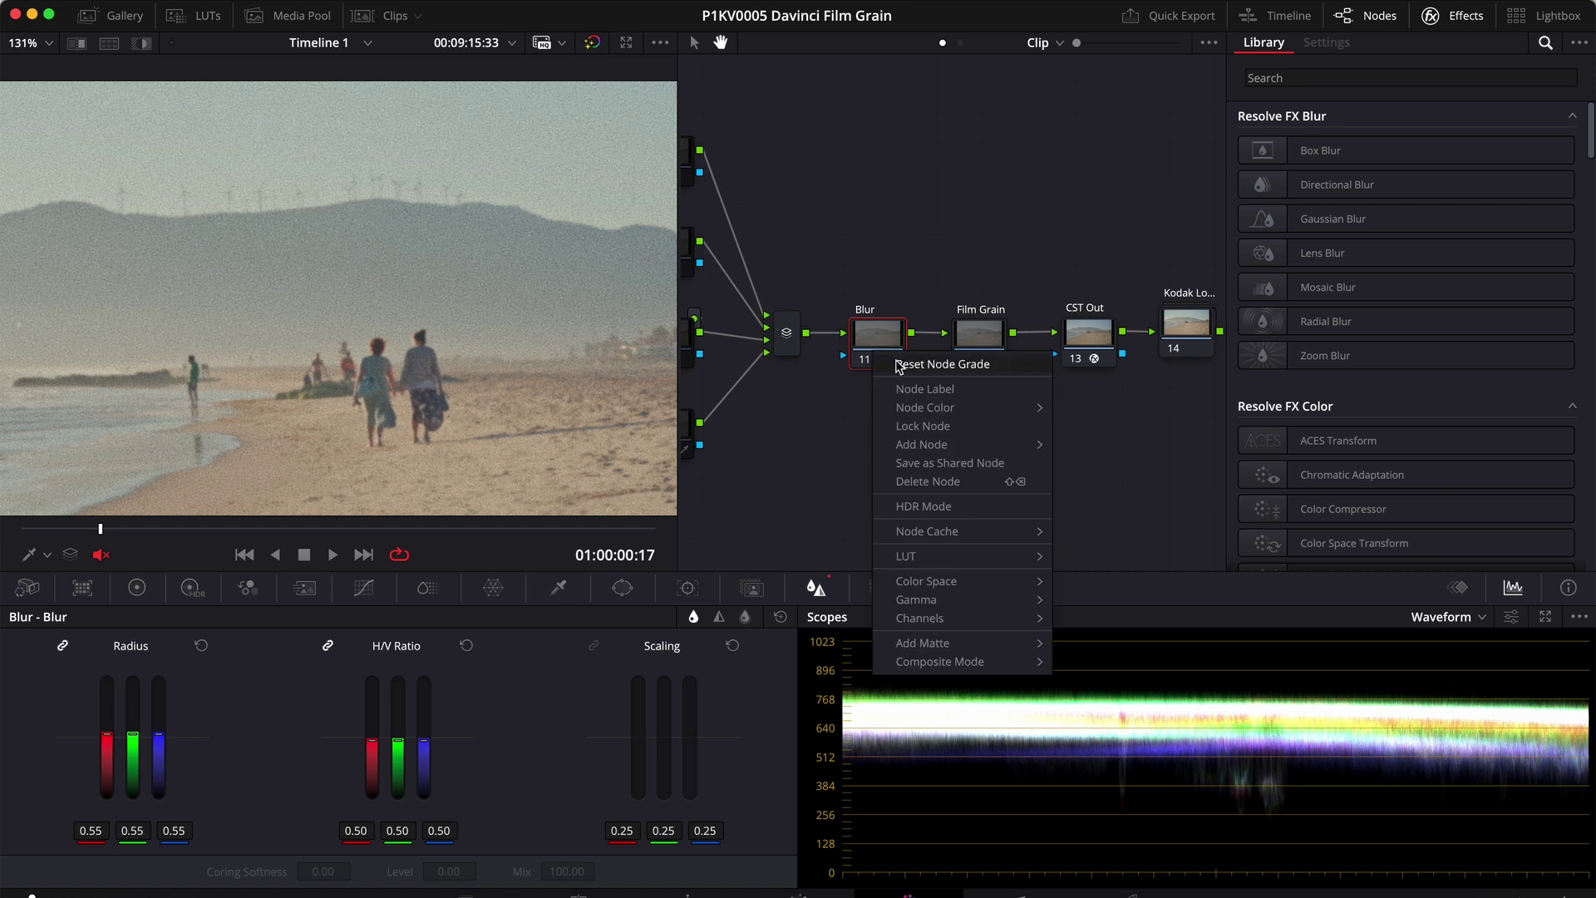
pyautogui.click(925, 481)
pyautogui.rightClick(977, 341)
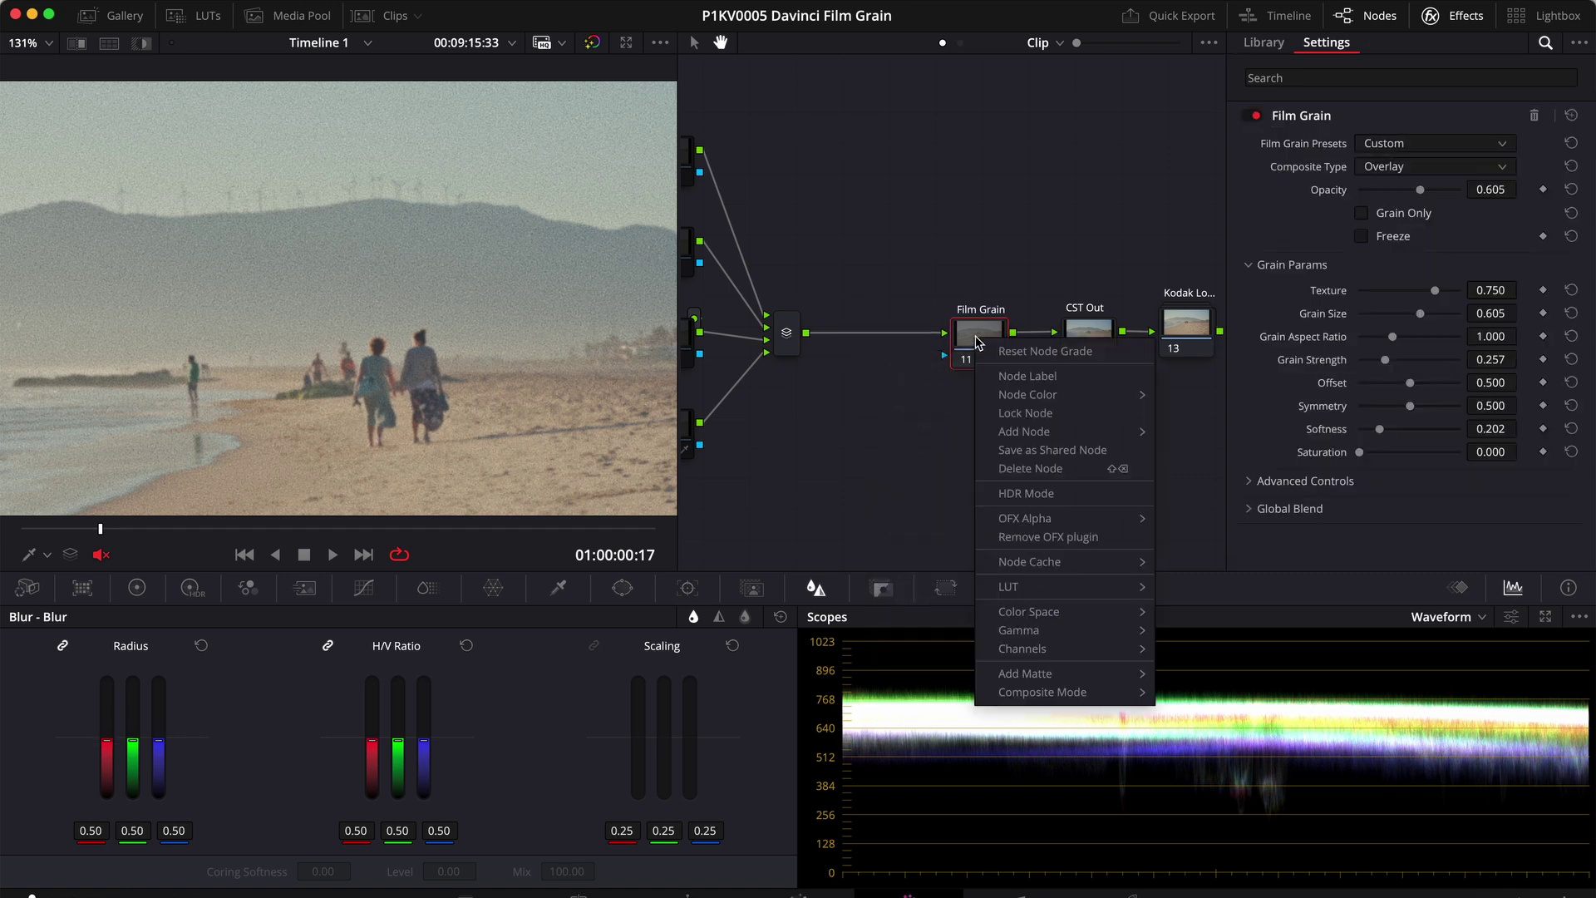
pyautogui.click(1005, 468)
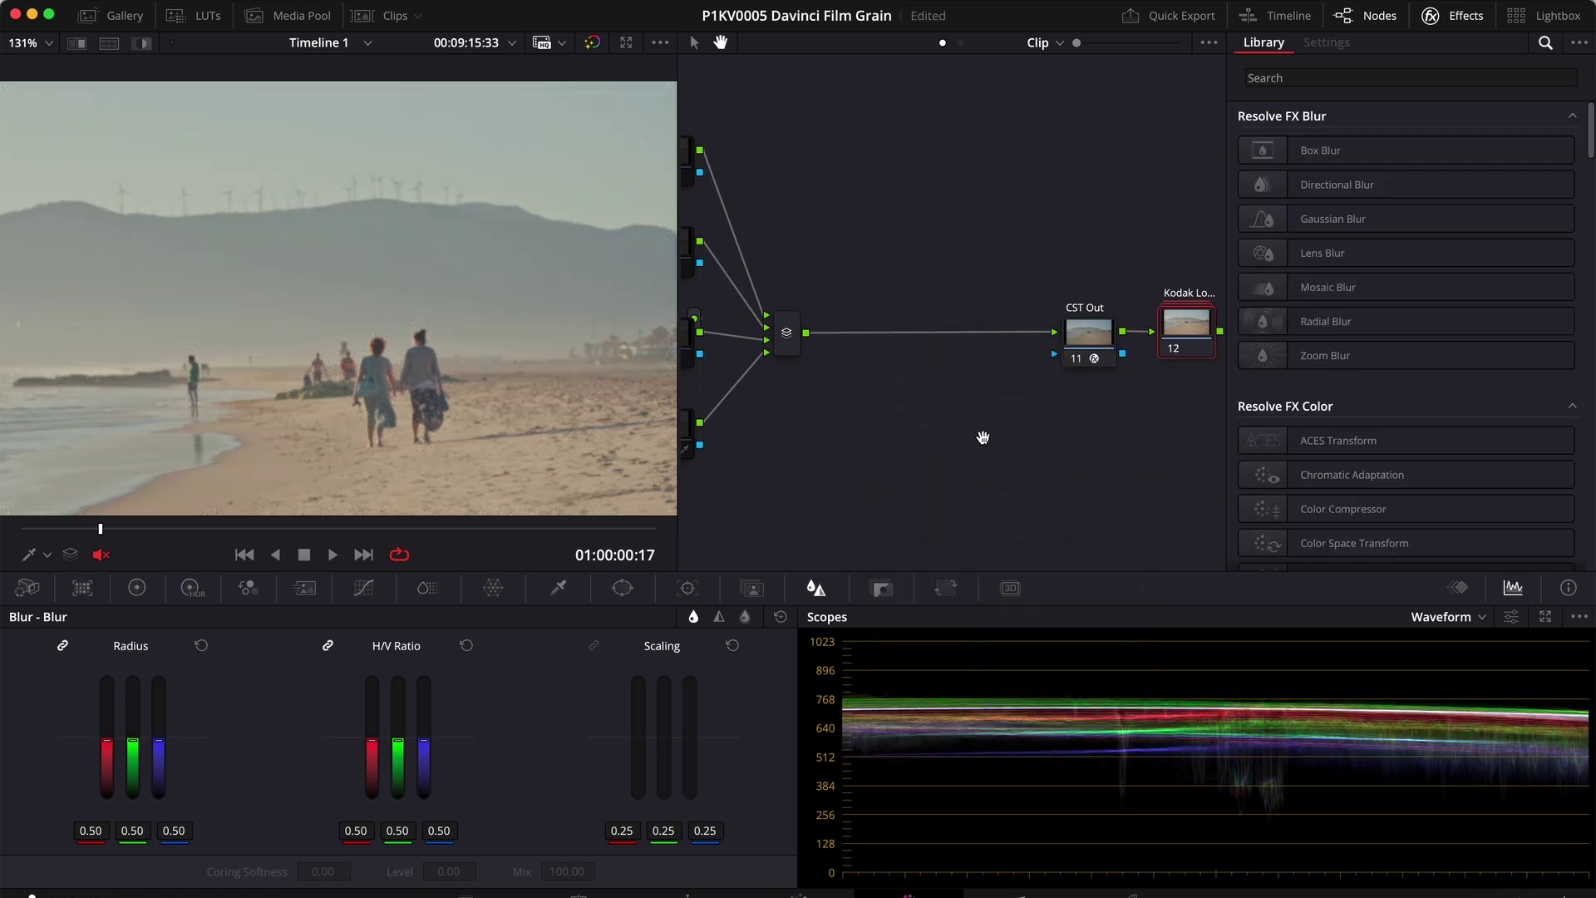
pyautogui.click(682, 893)
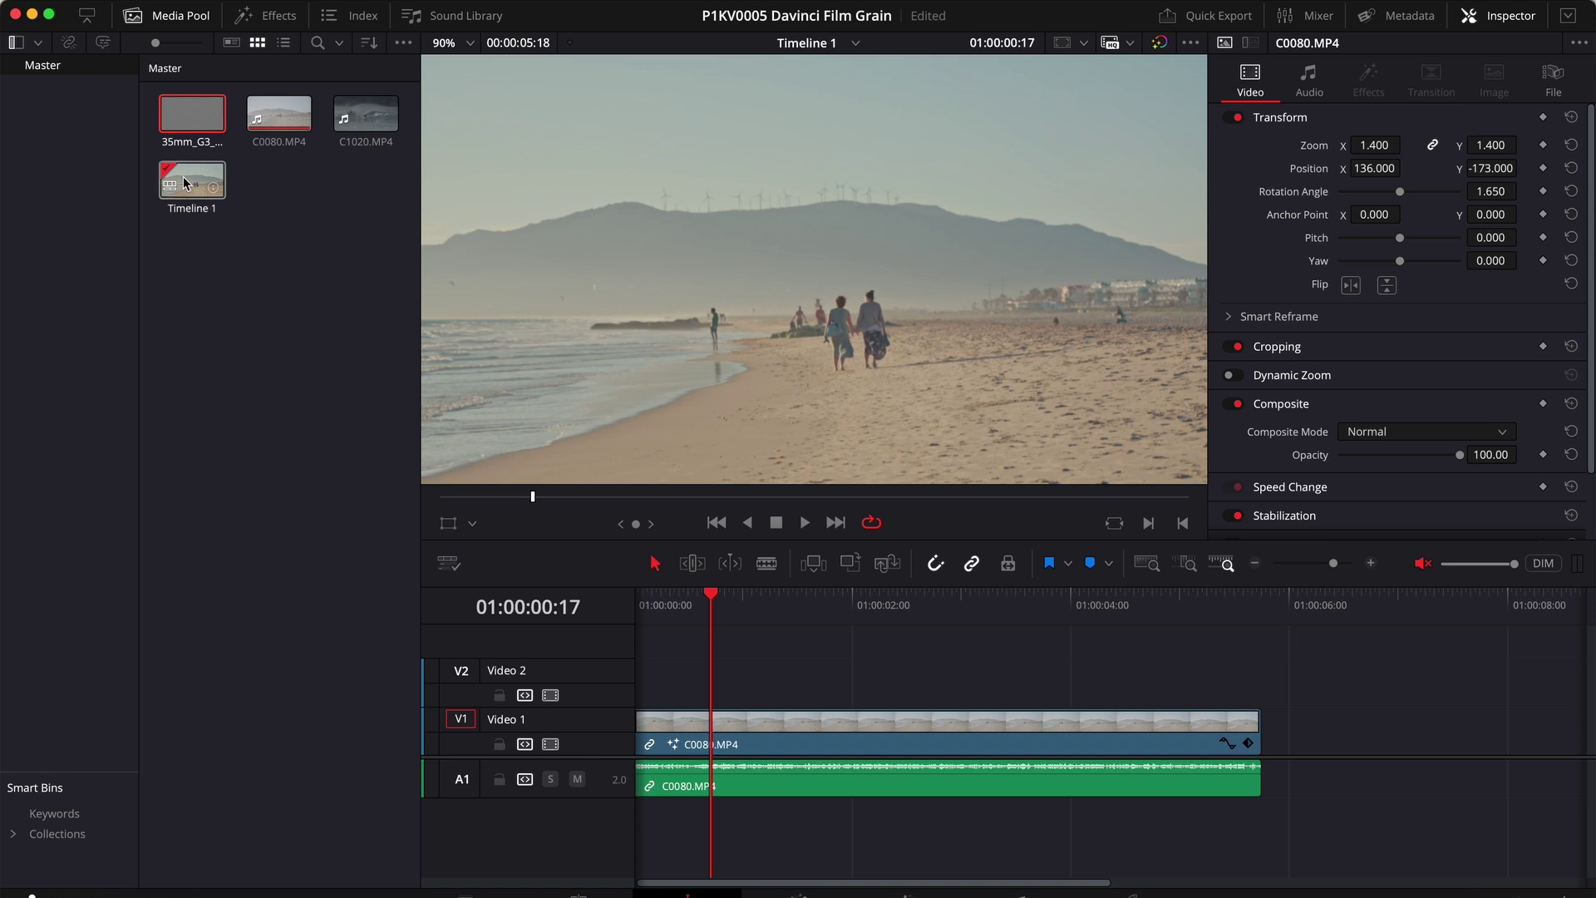
pyautogui.doubleClick(184, 132)
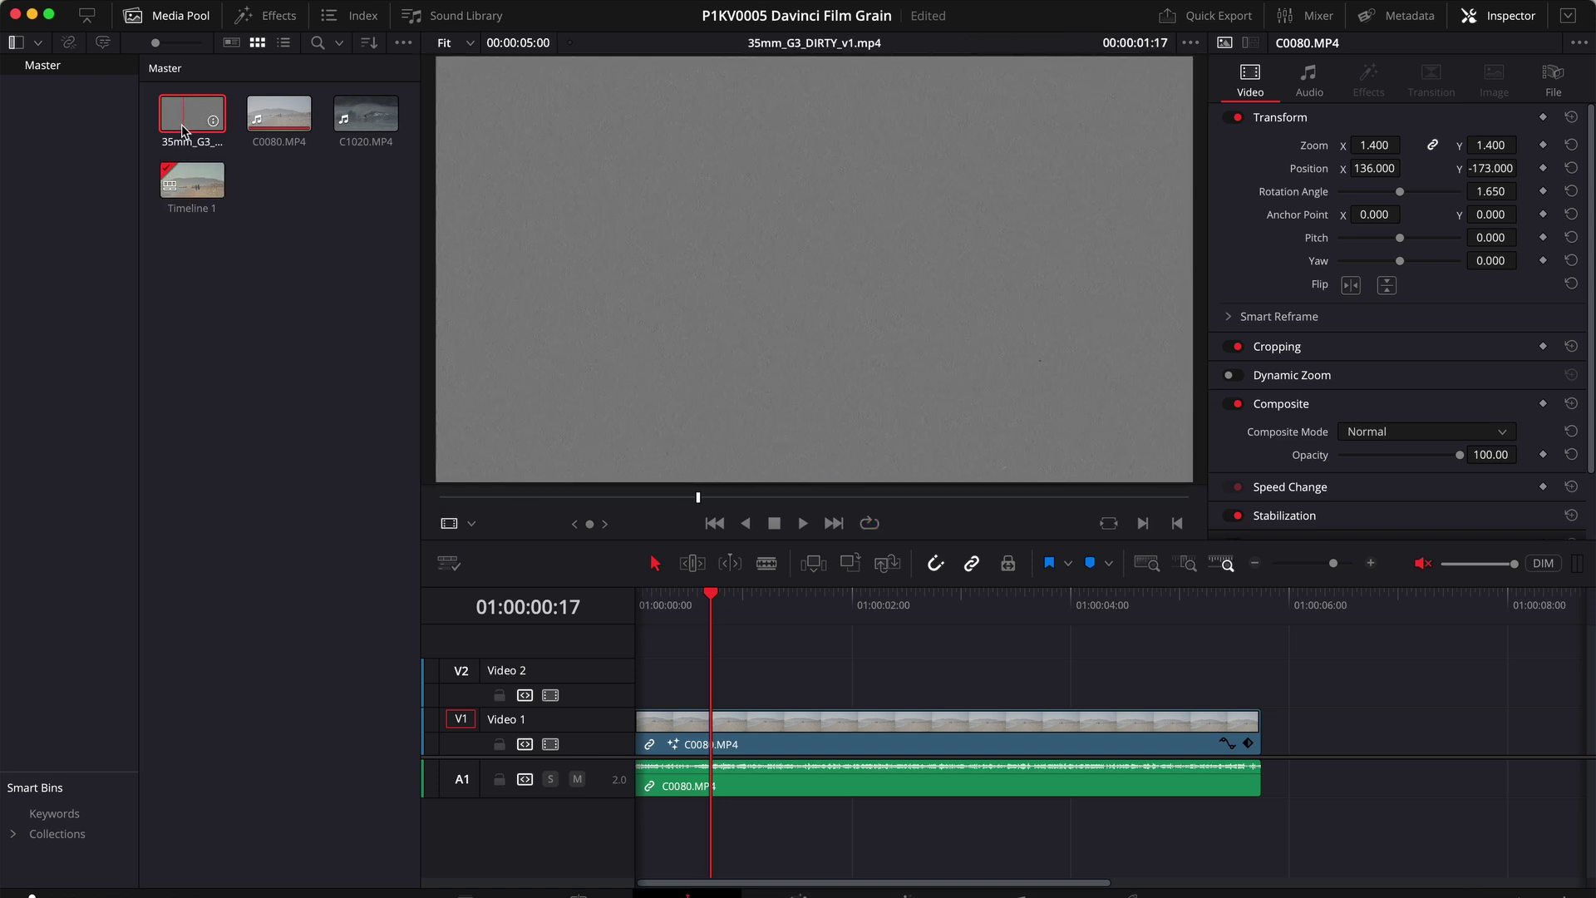
# - Place 35mm_G3_DIRTY_v1.mp4 on V2 at the start and set its Composite Mode to Overlay
pyautogui.moveTo(185, 131); pyautogui.dragTo(638, 688)
pyautogui.click(793, 683)
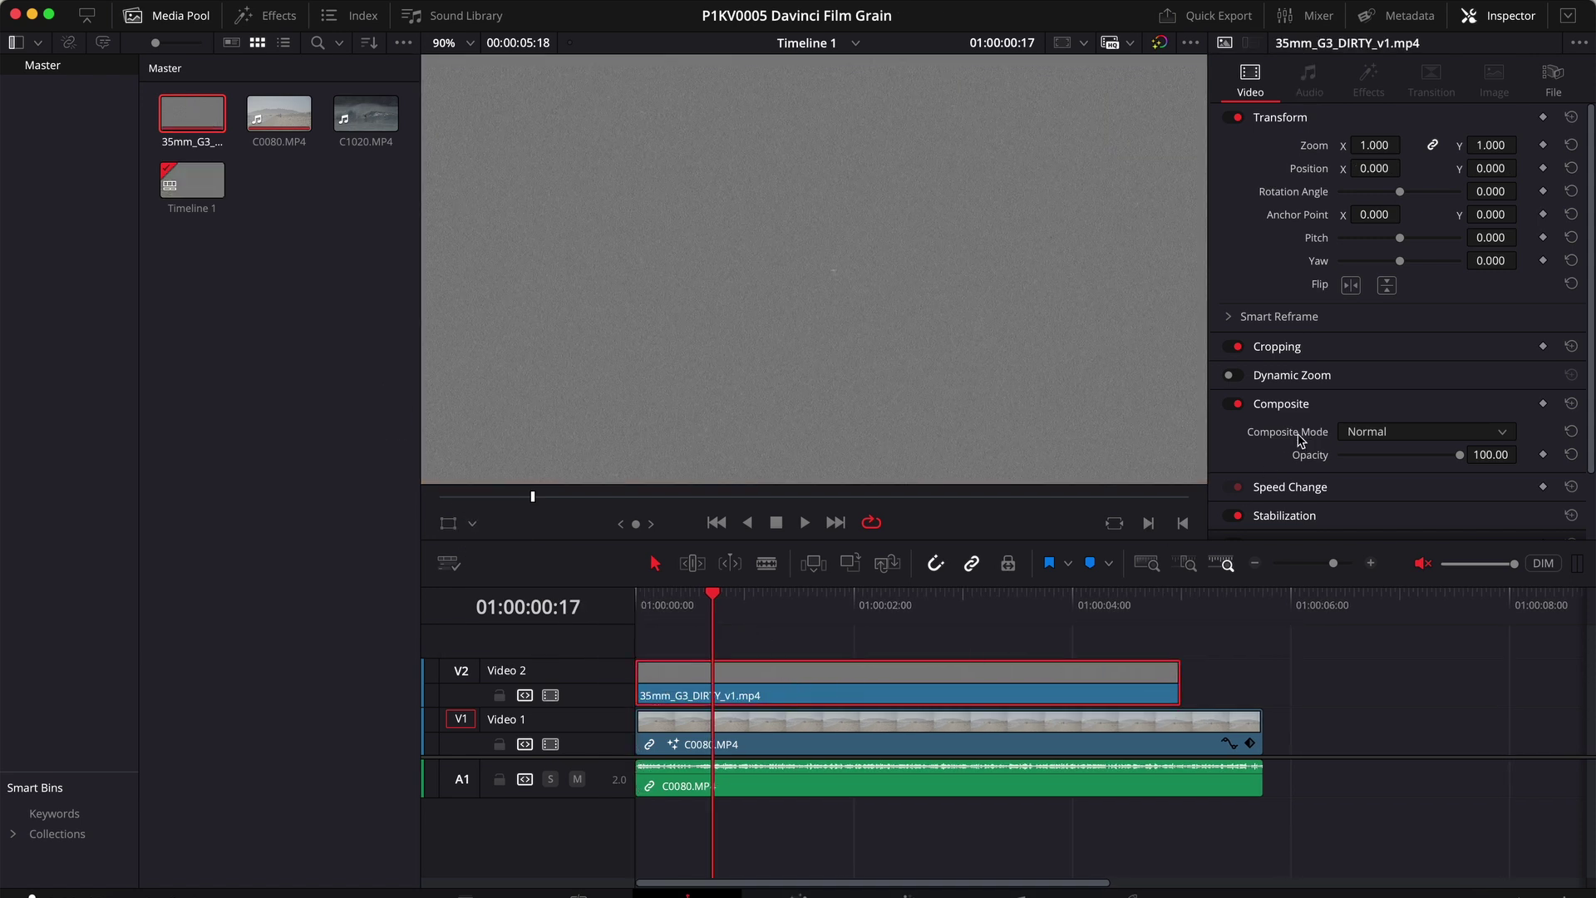
pyautogui.click(1364, 439)
pyautogui.scroll(-5, 1365, 542)
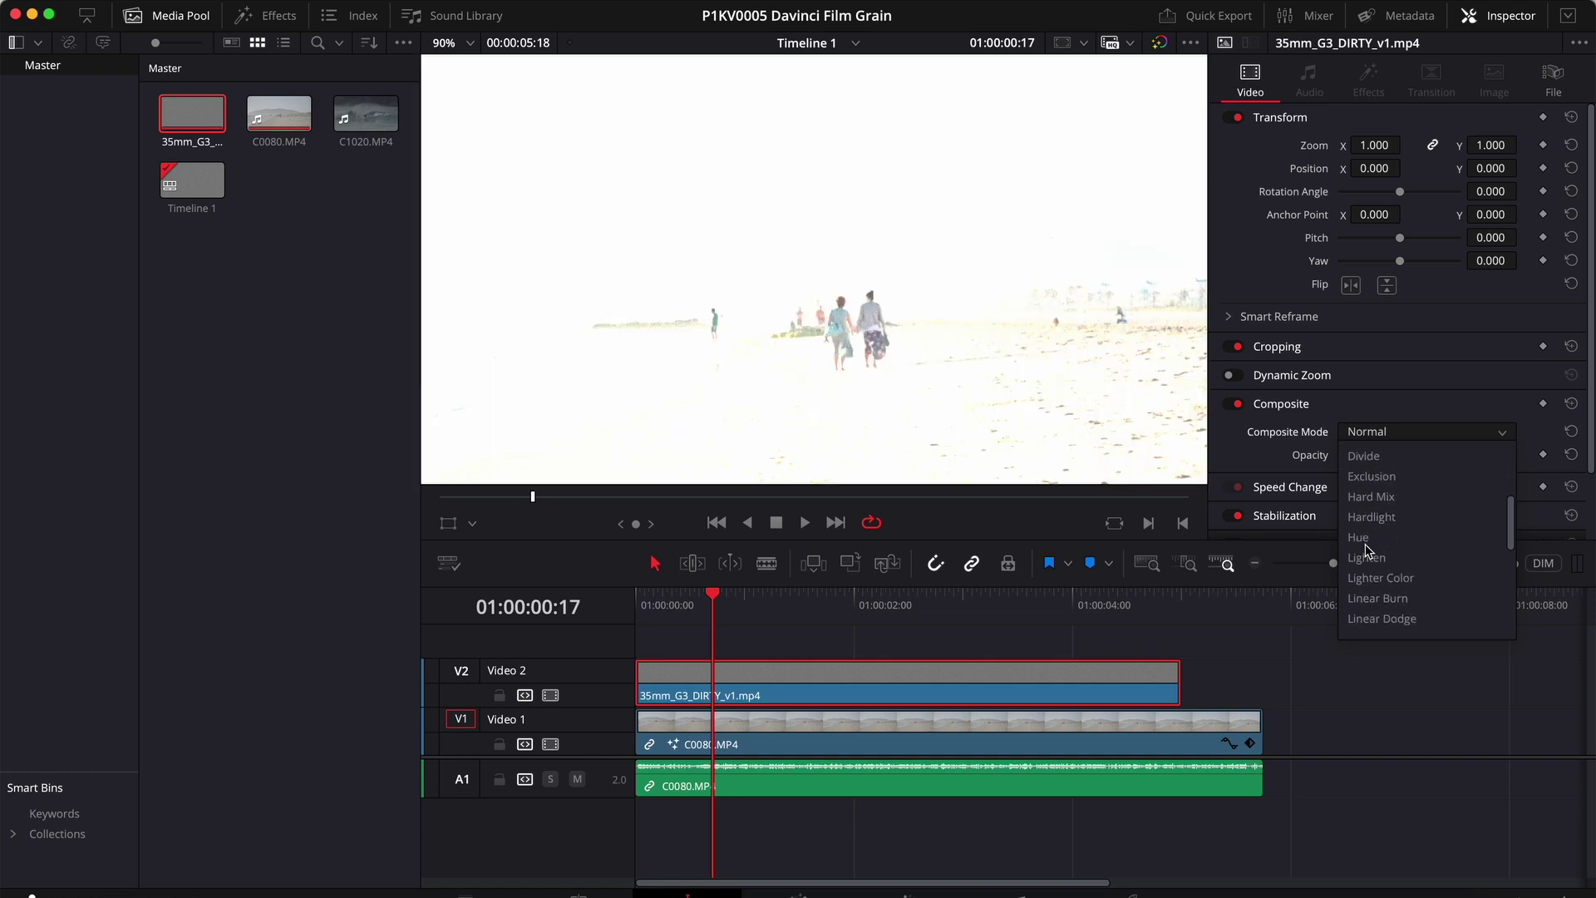
pyautogui.click(1373, 497)
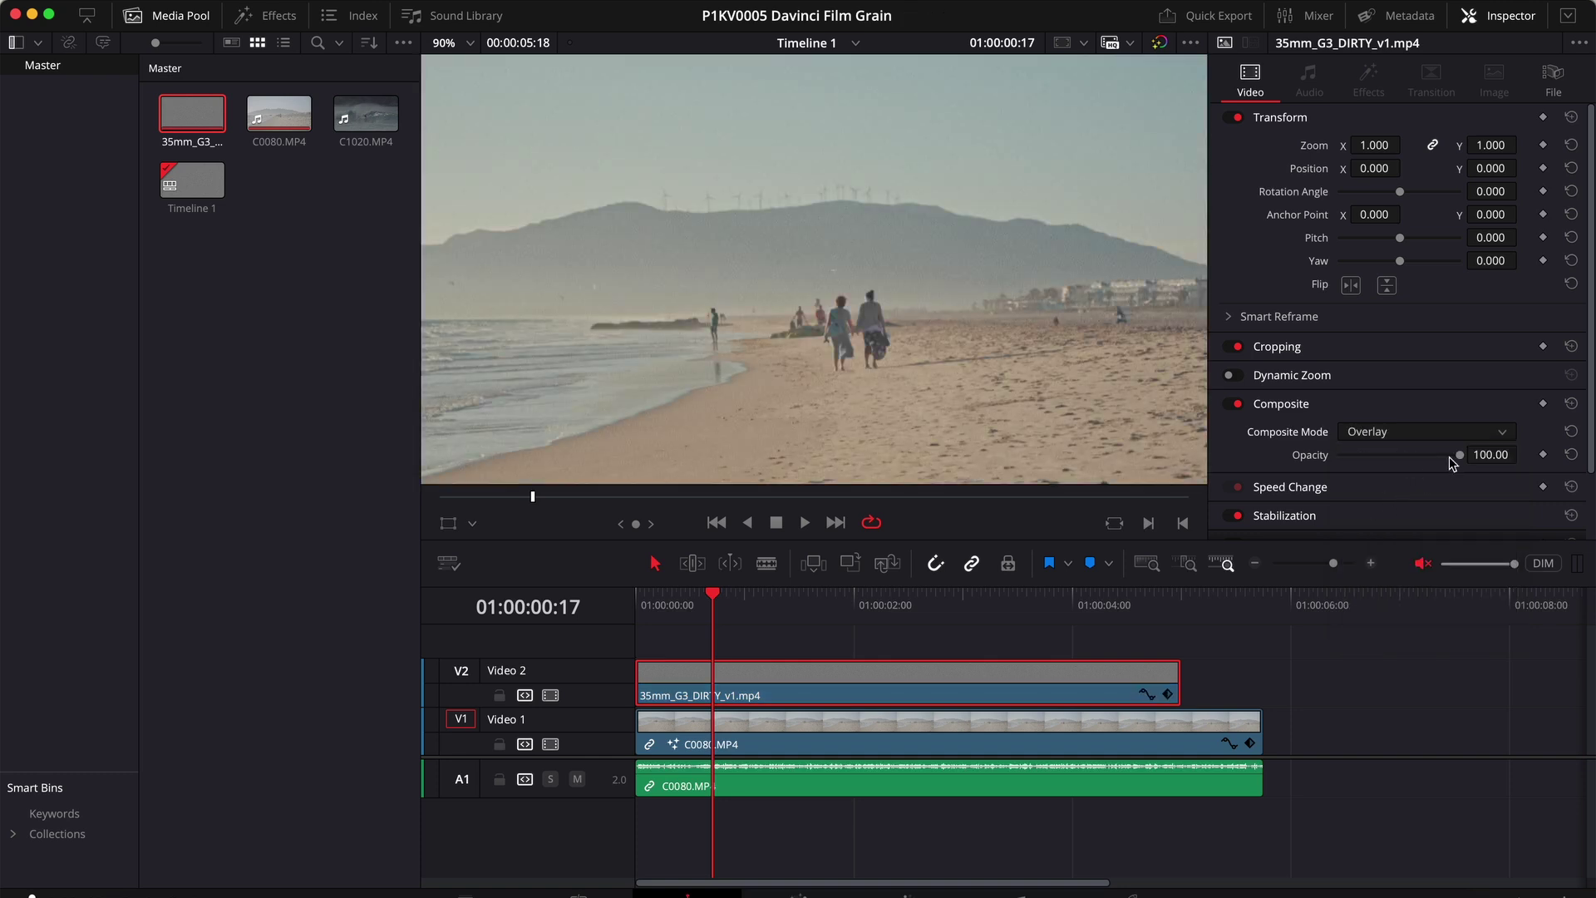
# - Lower the grain clip's opacity to 86.26 and play the timeline to review it
pyautogui.moveTo(1459, 462); pyautogui.dragTo(1454, 462)
pyautogui.moveTo(1450, 462); pyautogui.dragTo(1444, 463)
pyautogui.click(805, 524)
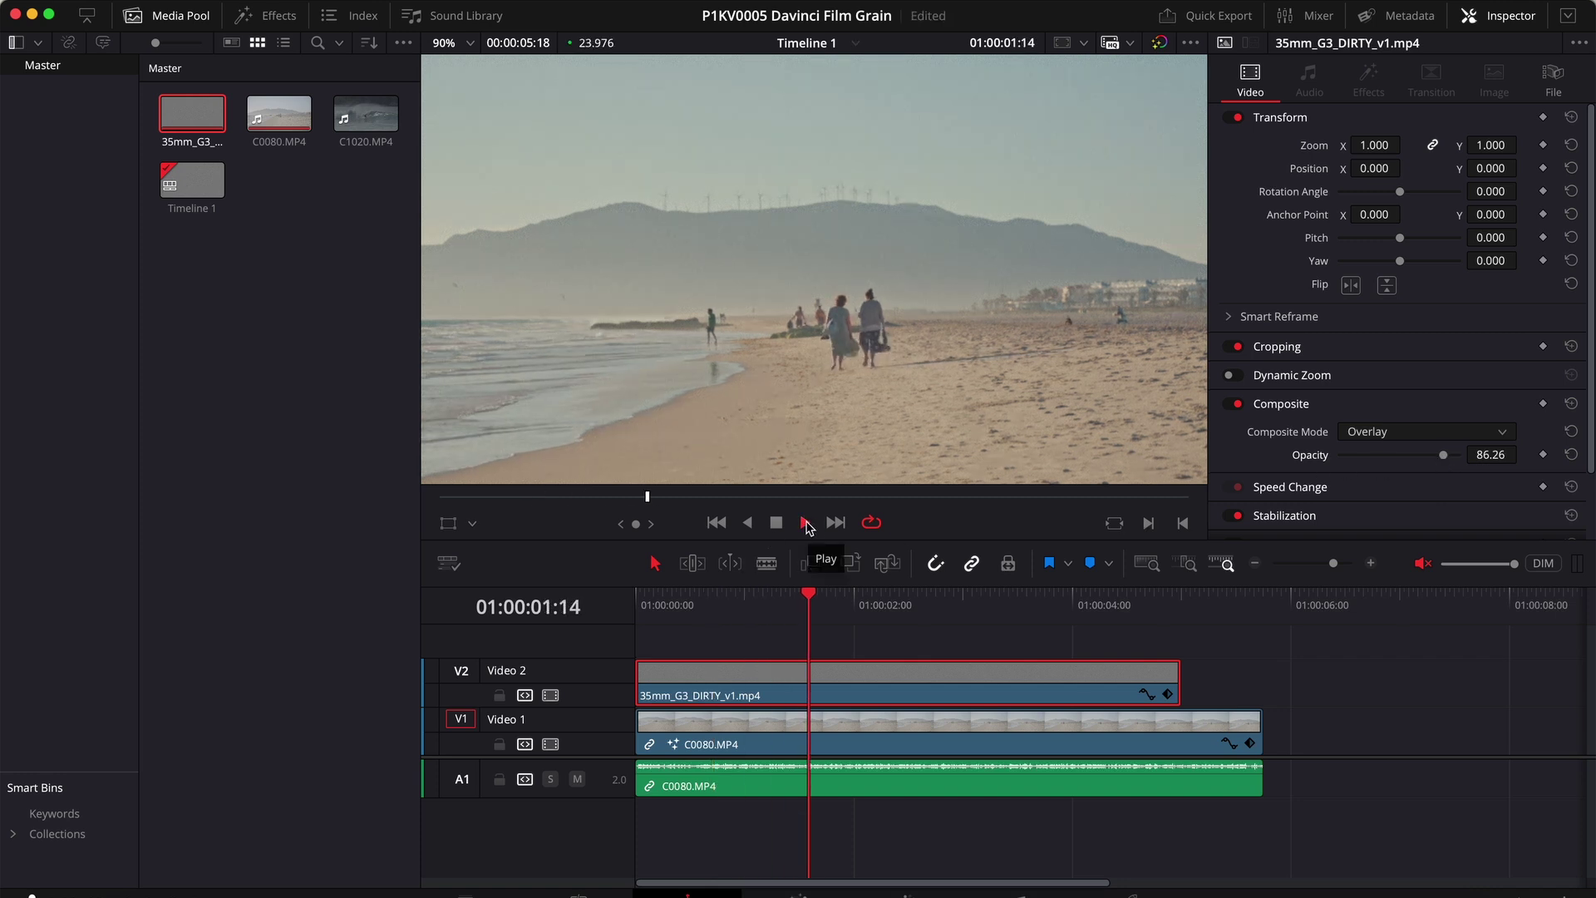